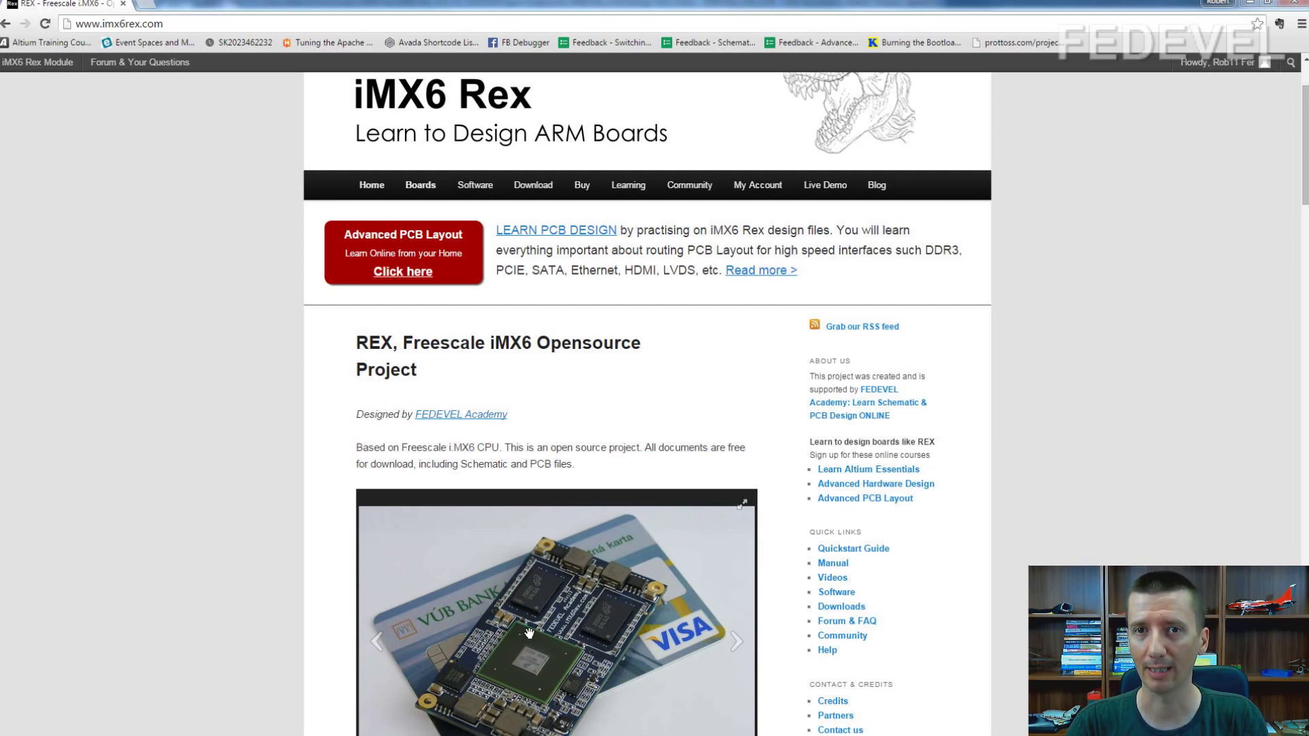
- Go to the site's account page and open its Downloads page
left_click(175, 23)
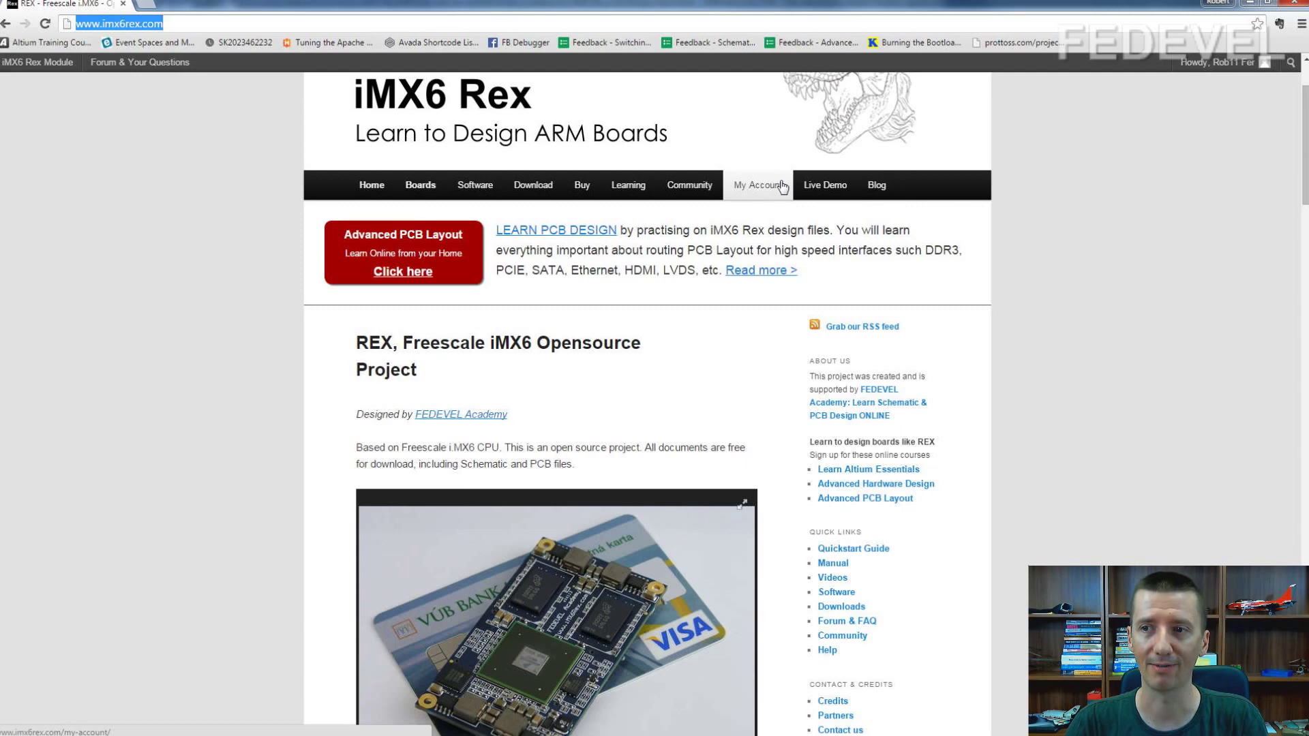
left_click(750, 186)
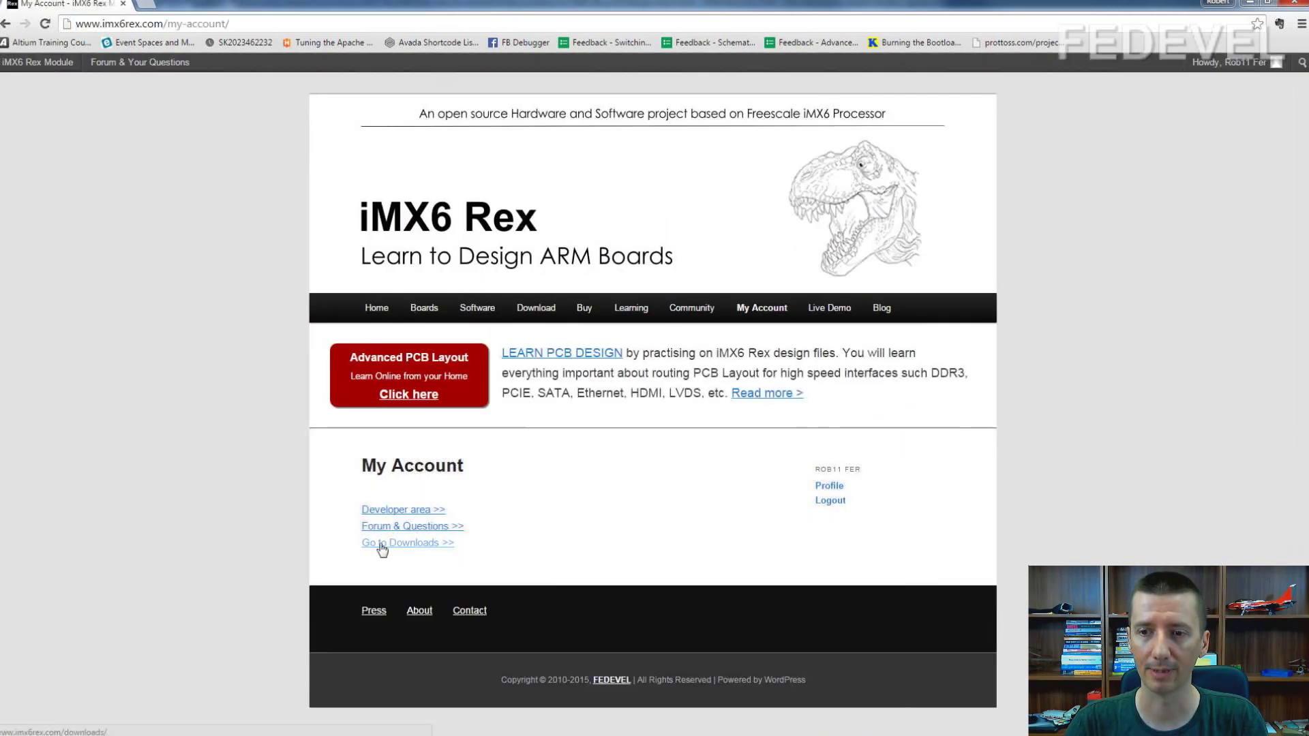
left_click(380, 546)
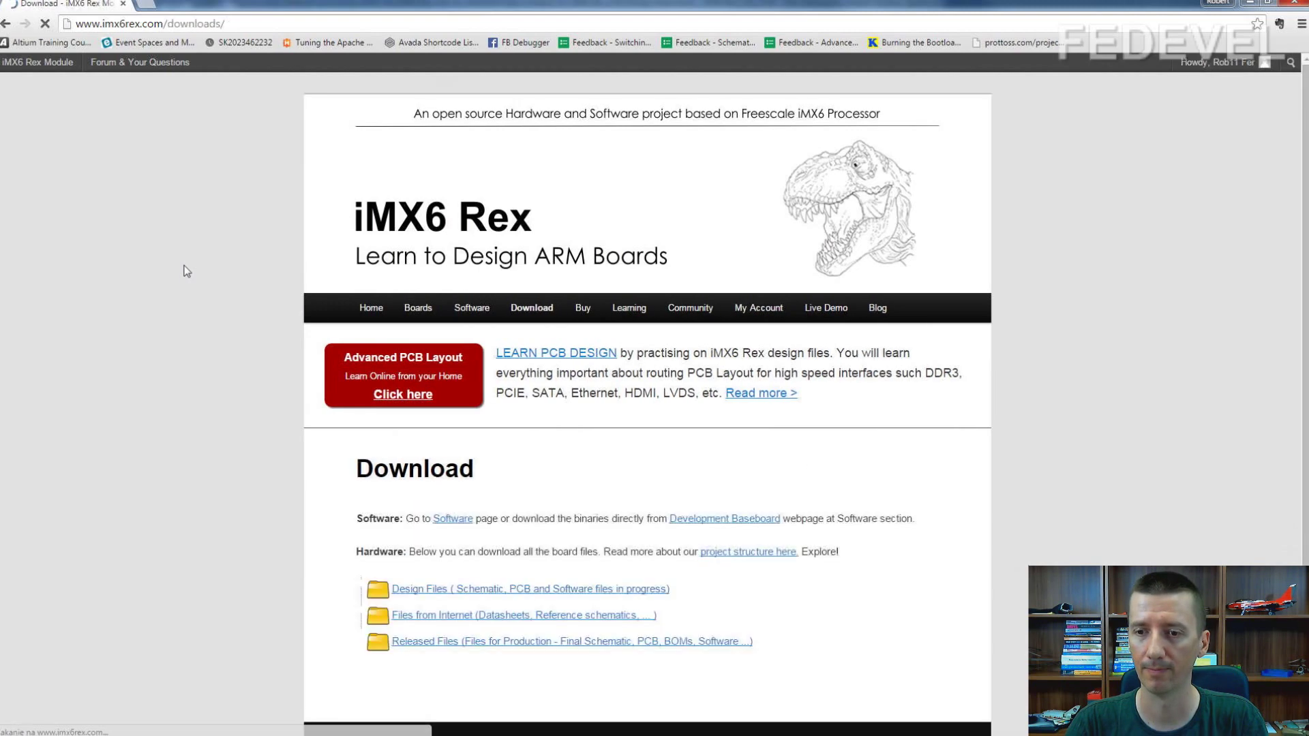
- Expand Released Files, iMX6 Rex Module and V1I1 to locate the Download All Files archive
scroll(355, 535, "down", 2)
left_click(361, 510)
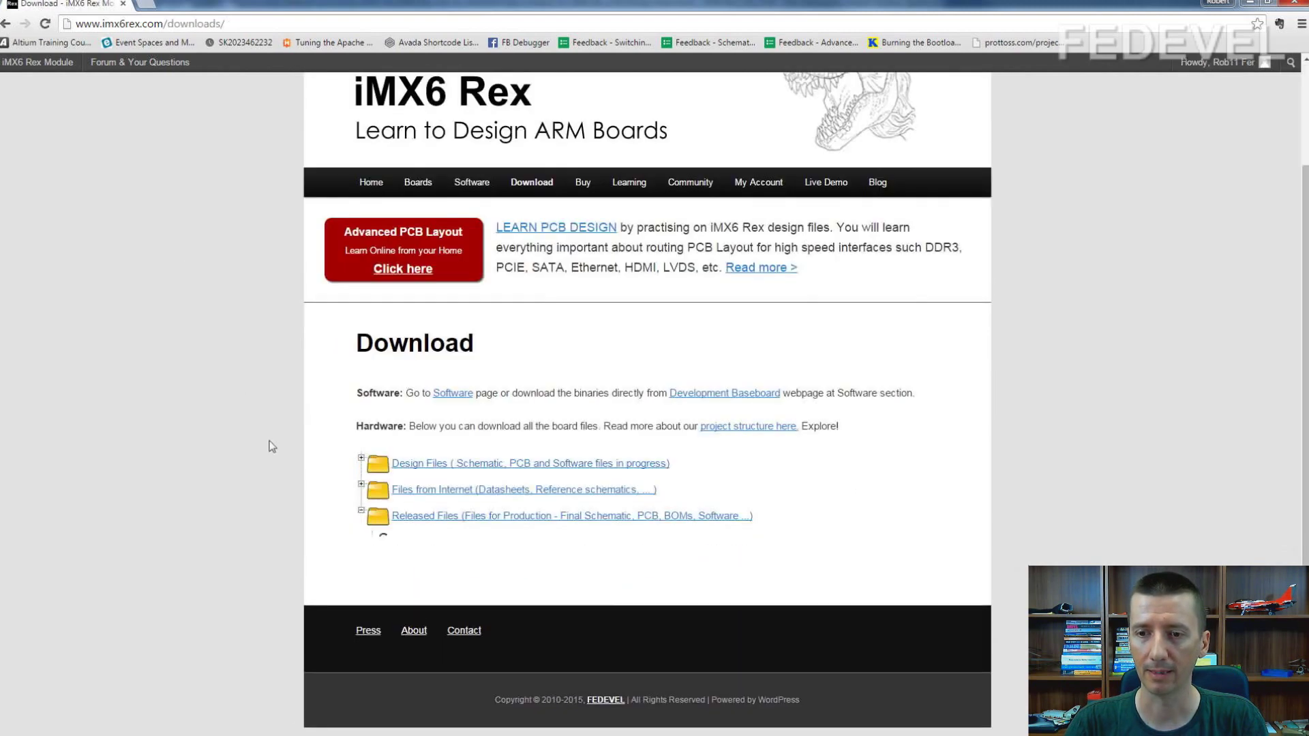
scroll(177, 275, "down", 1)
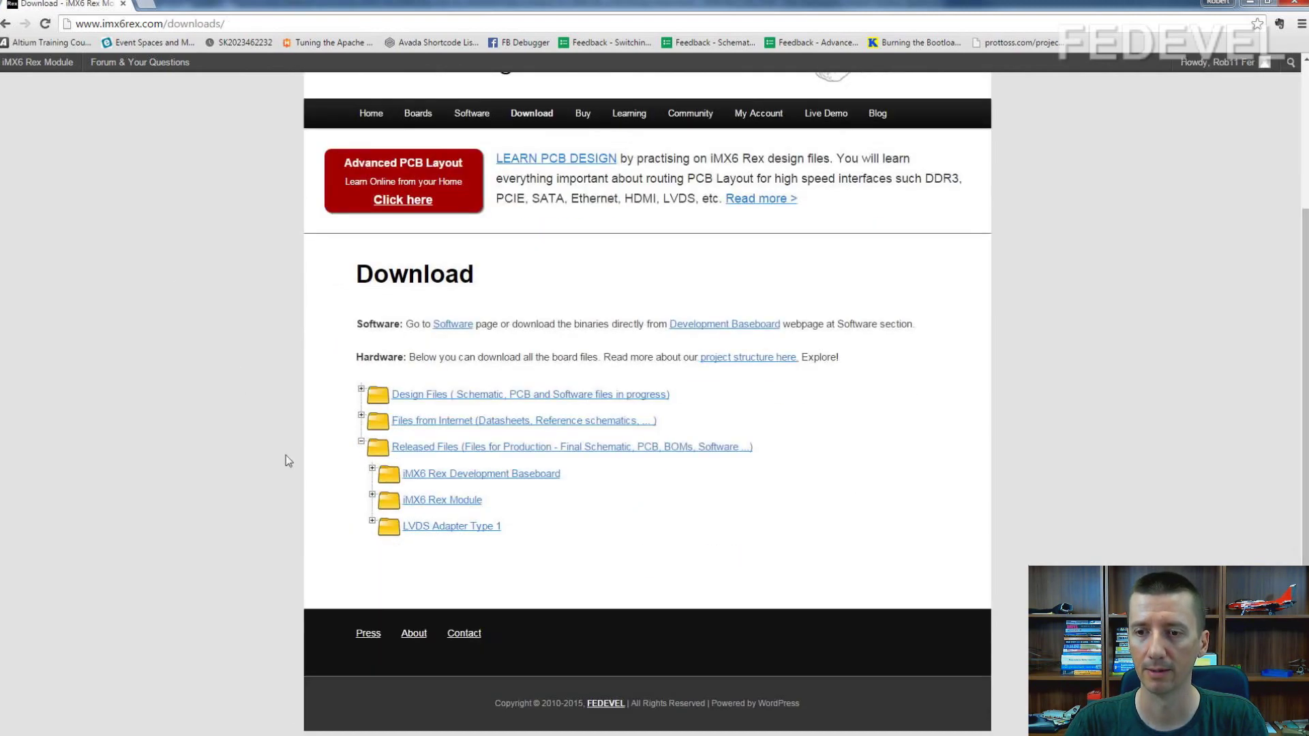
left_click(372, 564)
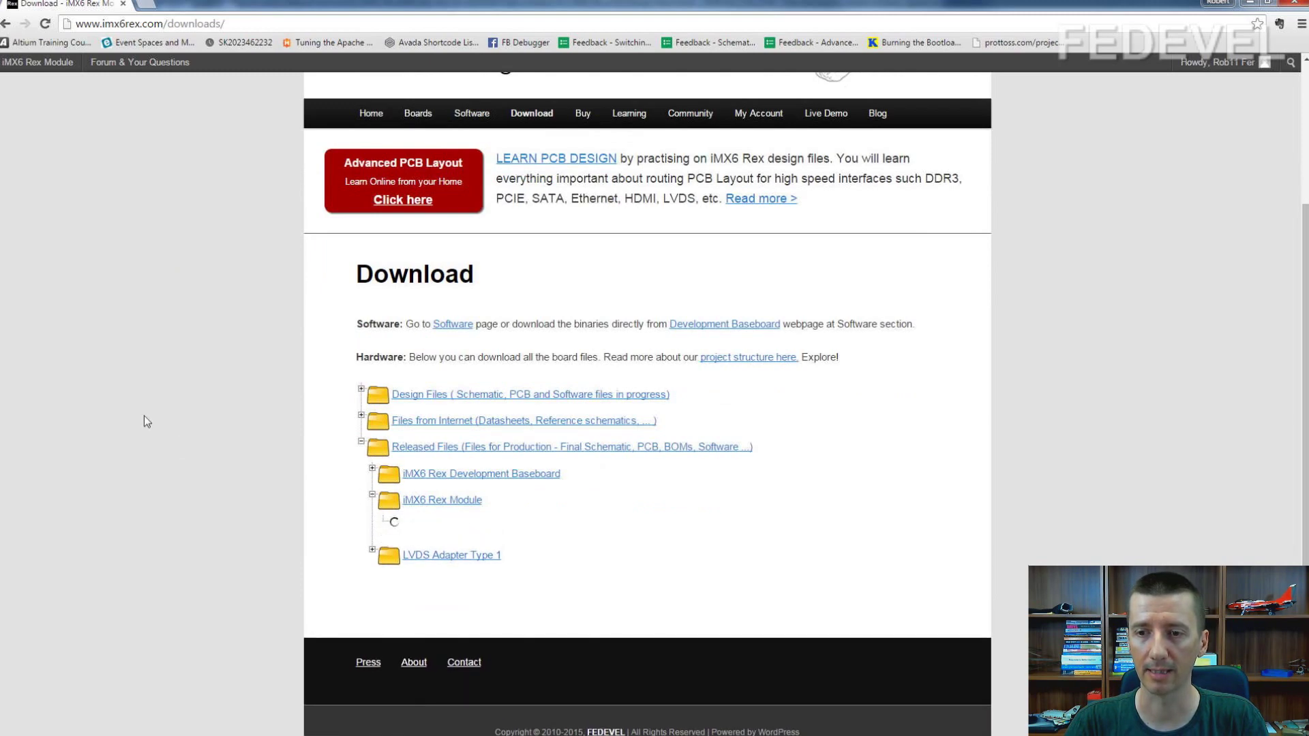
scroll(150, 351, "down", 1)
left_click(381, 479)
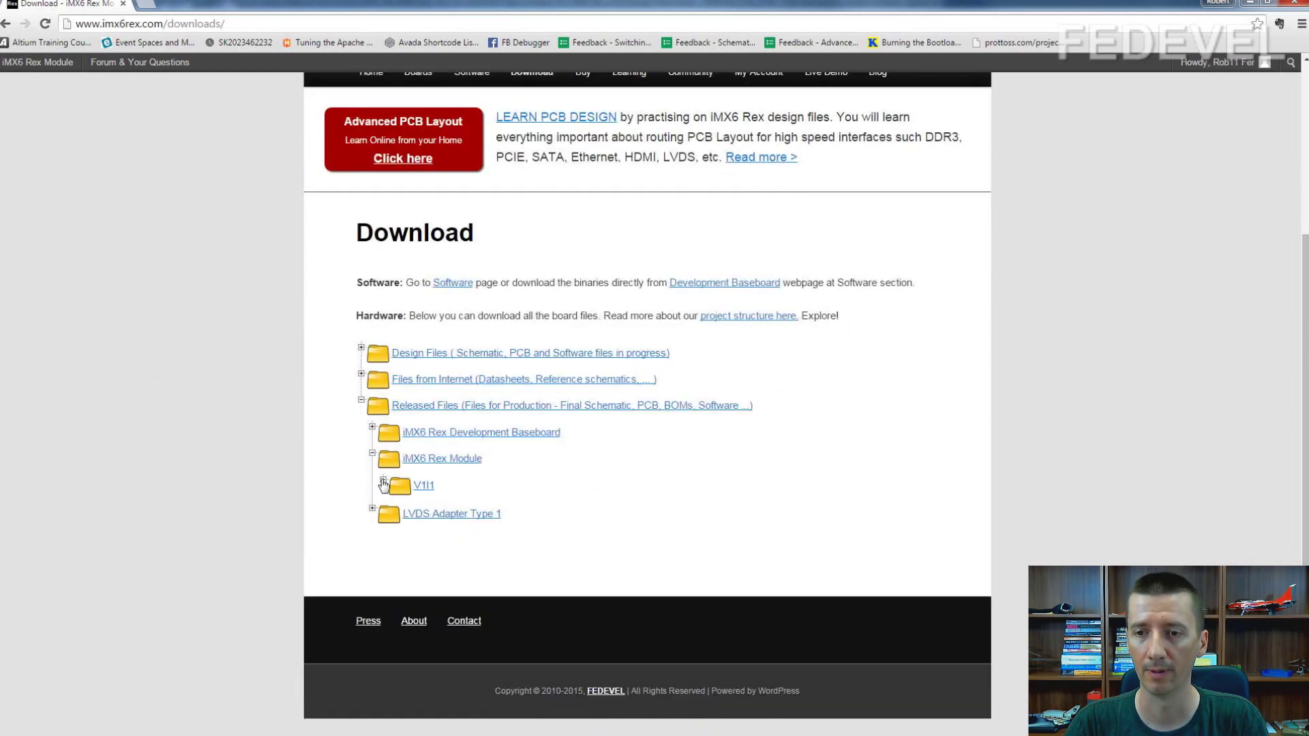
scroll(161, 361, "down", 1)
scroll(161, 362, "down", 3)
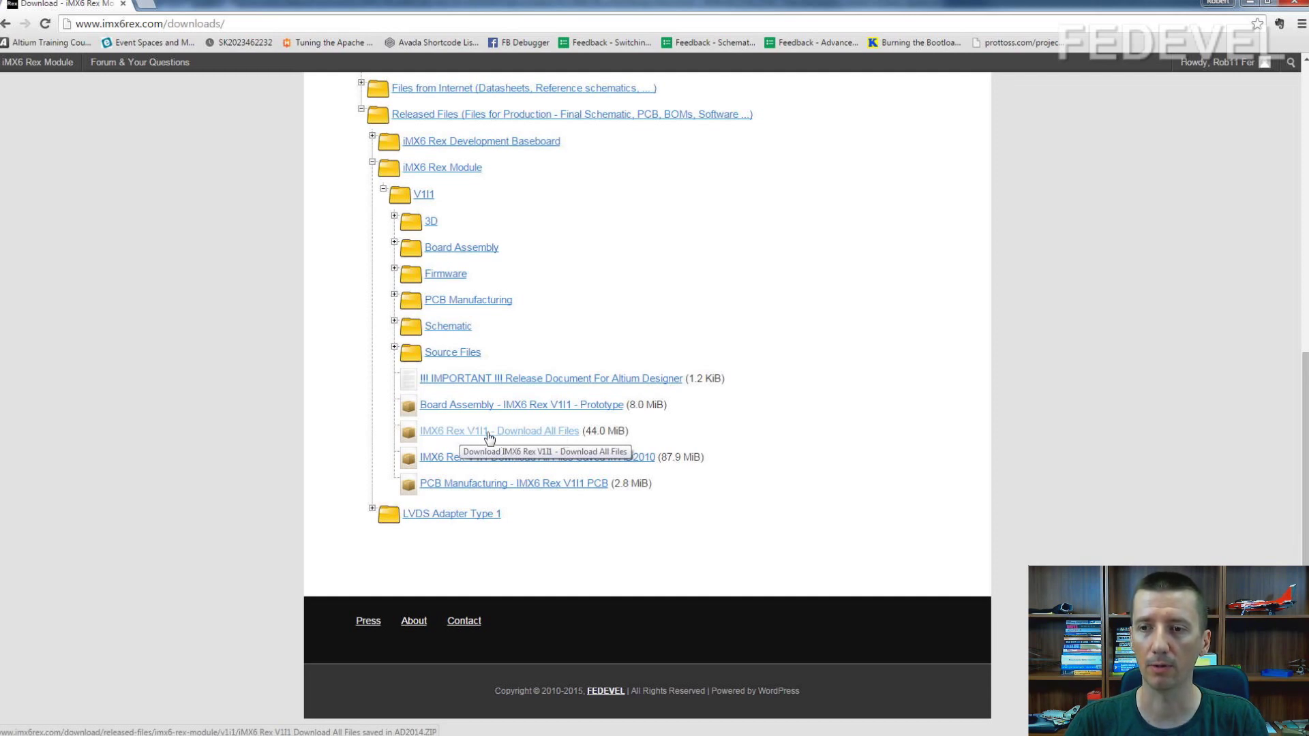
- Switch to Total Commander and browse the V1I1 AD2014 archive through Step 6 - Source Files into the project design files' AD2014 folder
left_click(1250, 2)
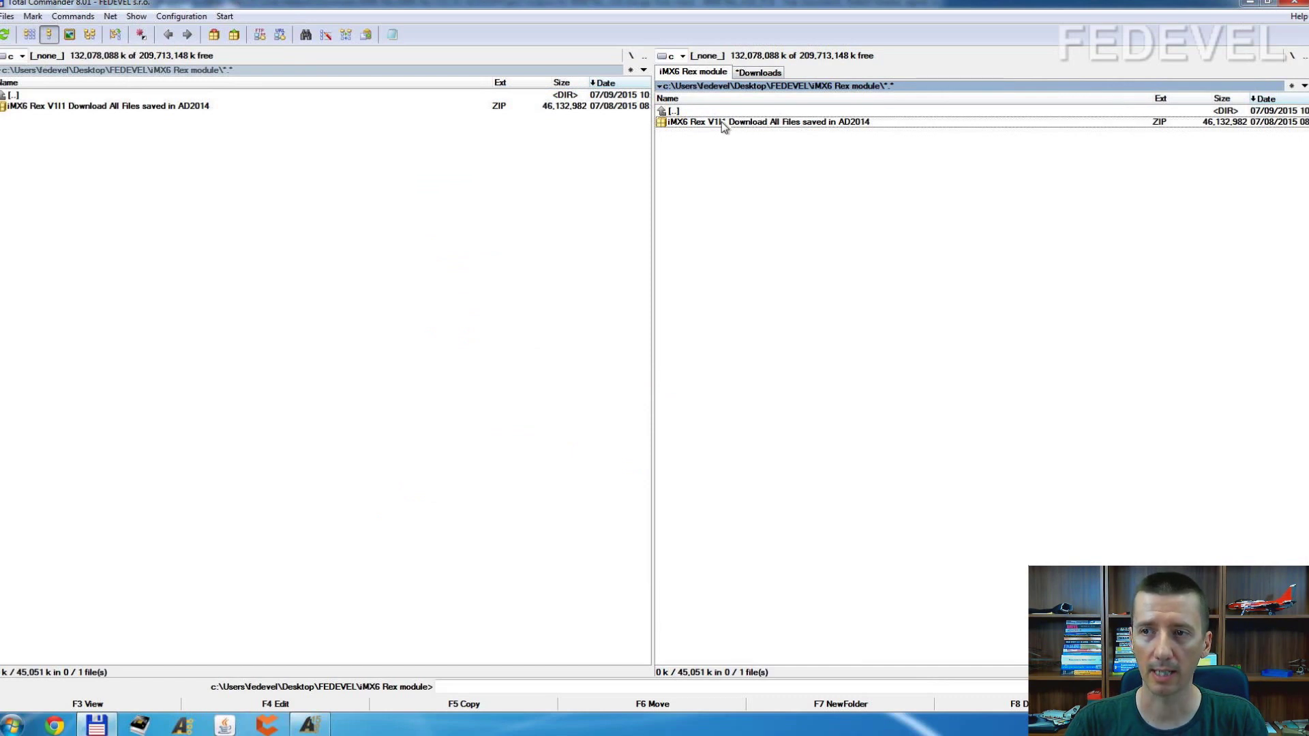
double_click(721, 121)
double_click(681, 122)
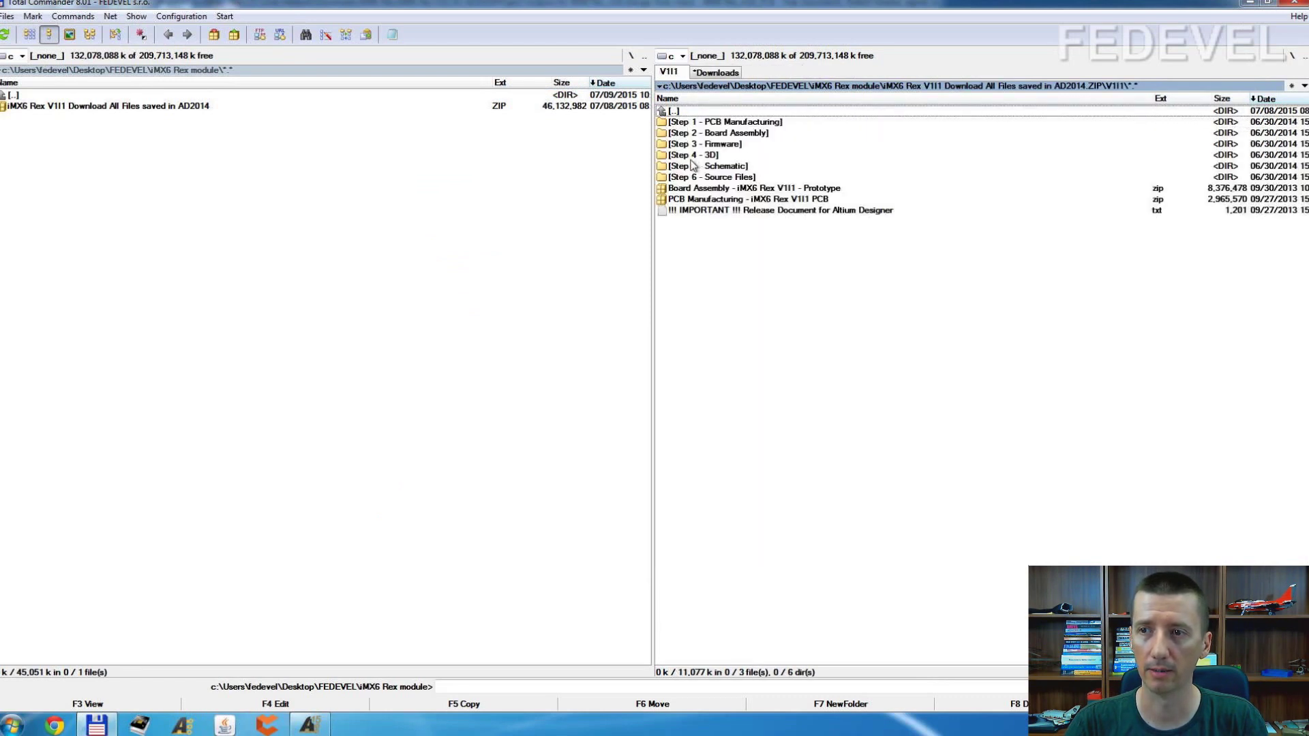
left_click(717, 179)
double_click(717, 179)
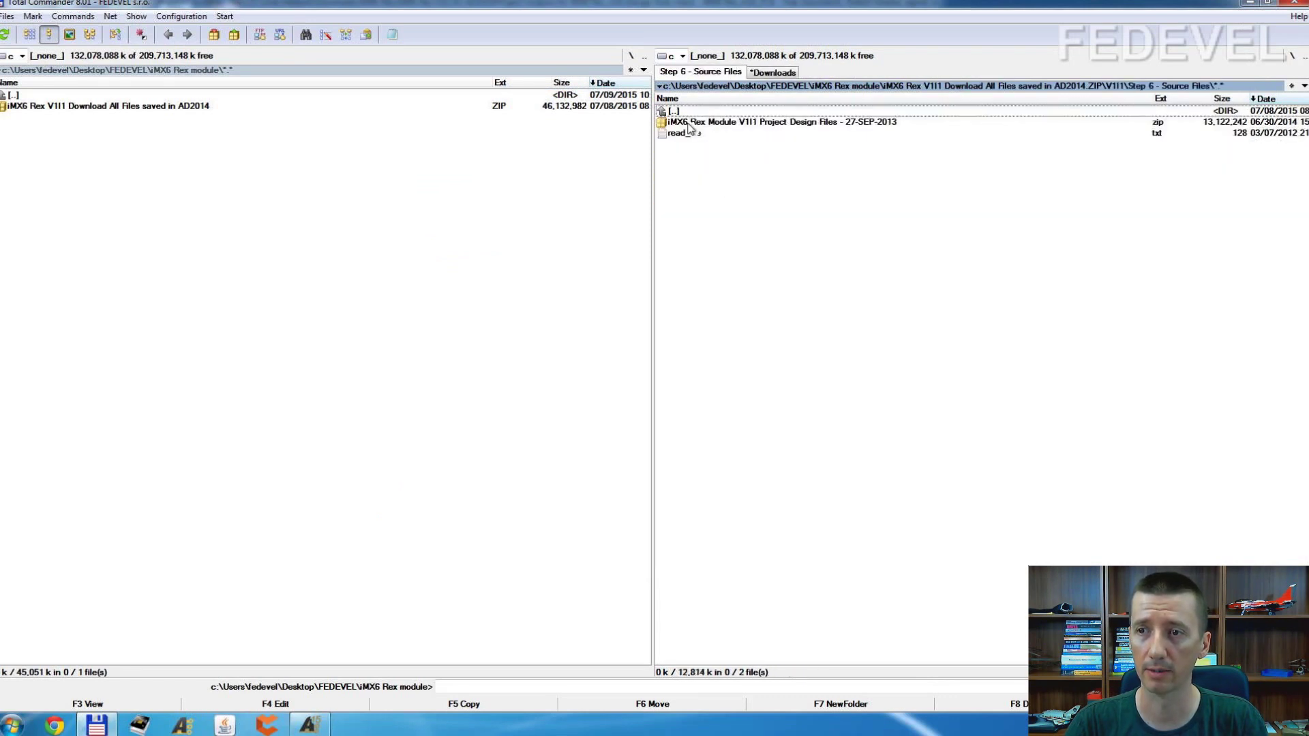
double_click(689, 124)
double_click(690, 123)
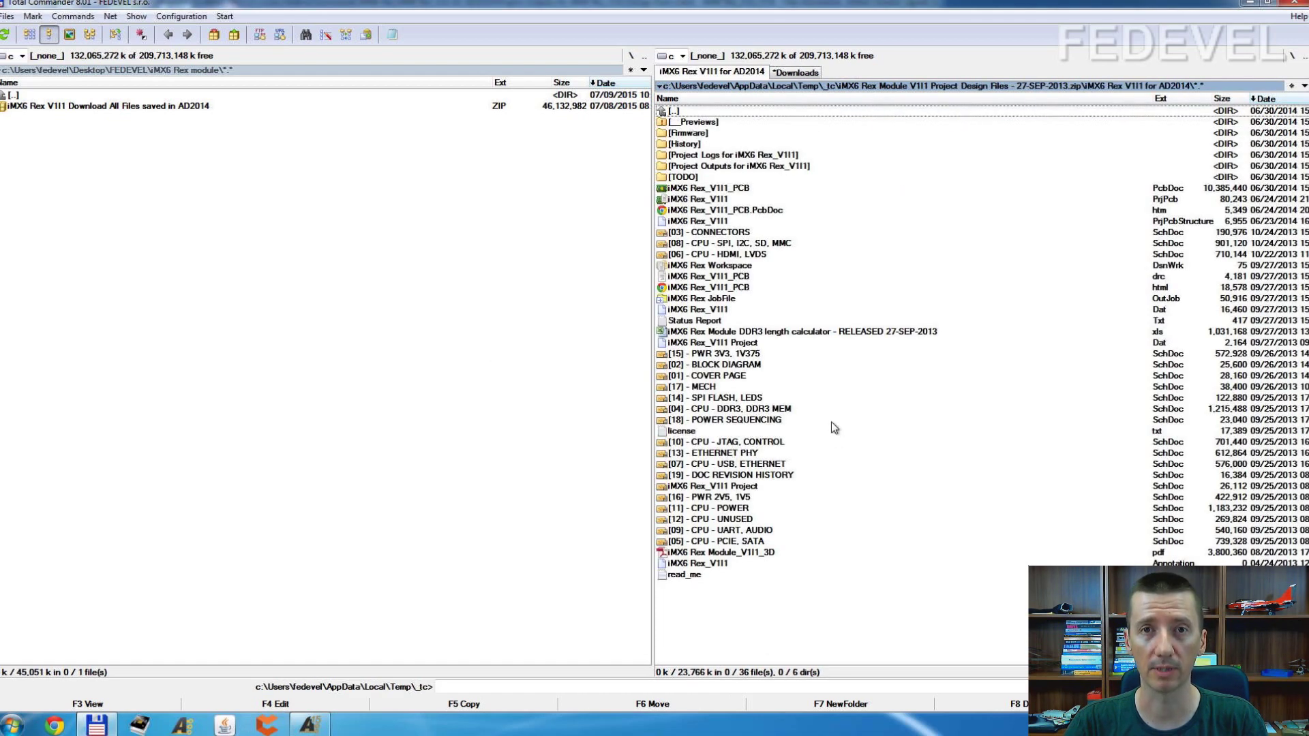
- Create a folder named V1I1 inside the iMX6 Rex module folder and open it
left_click(75, 175)
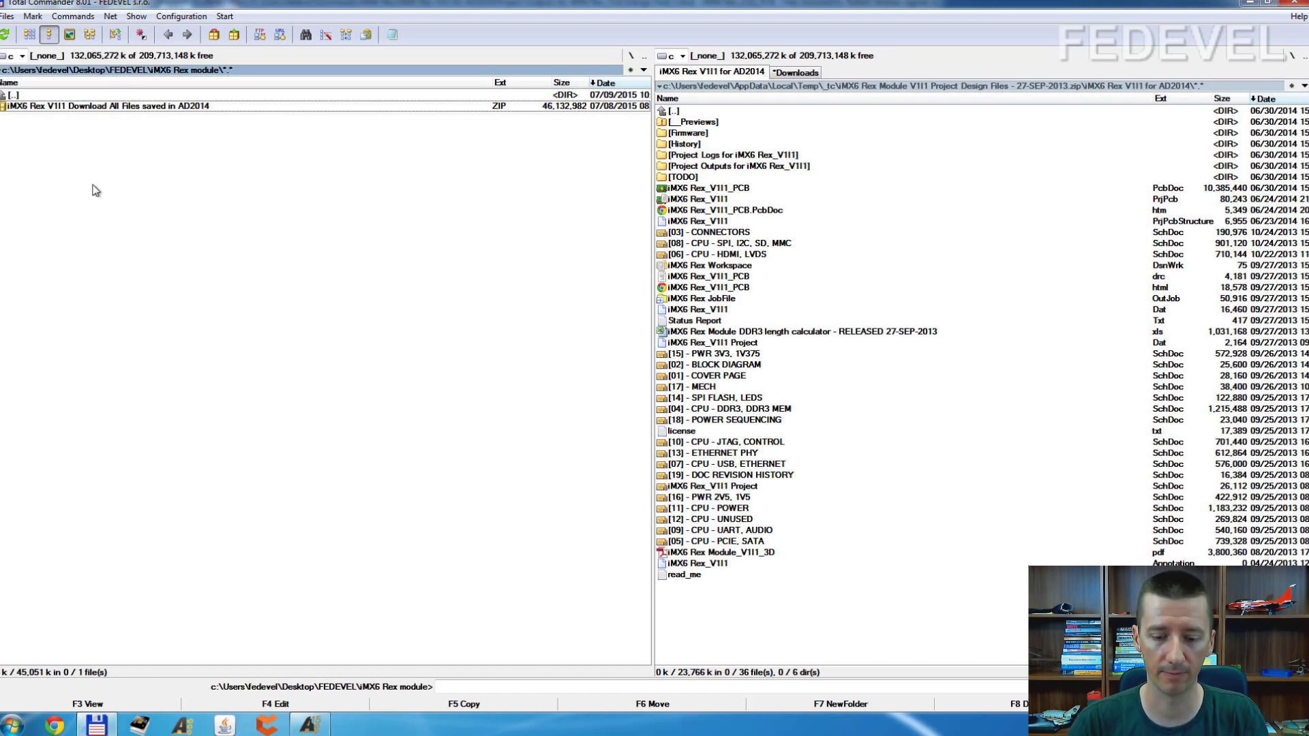
key("F7")
type("V")
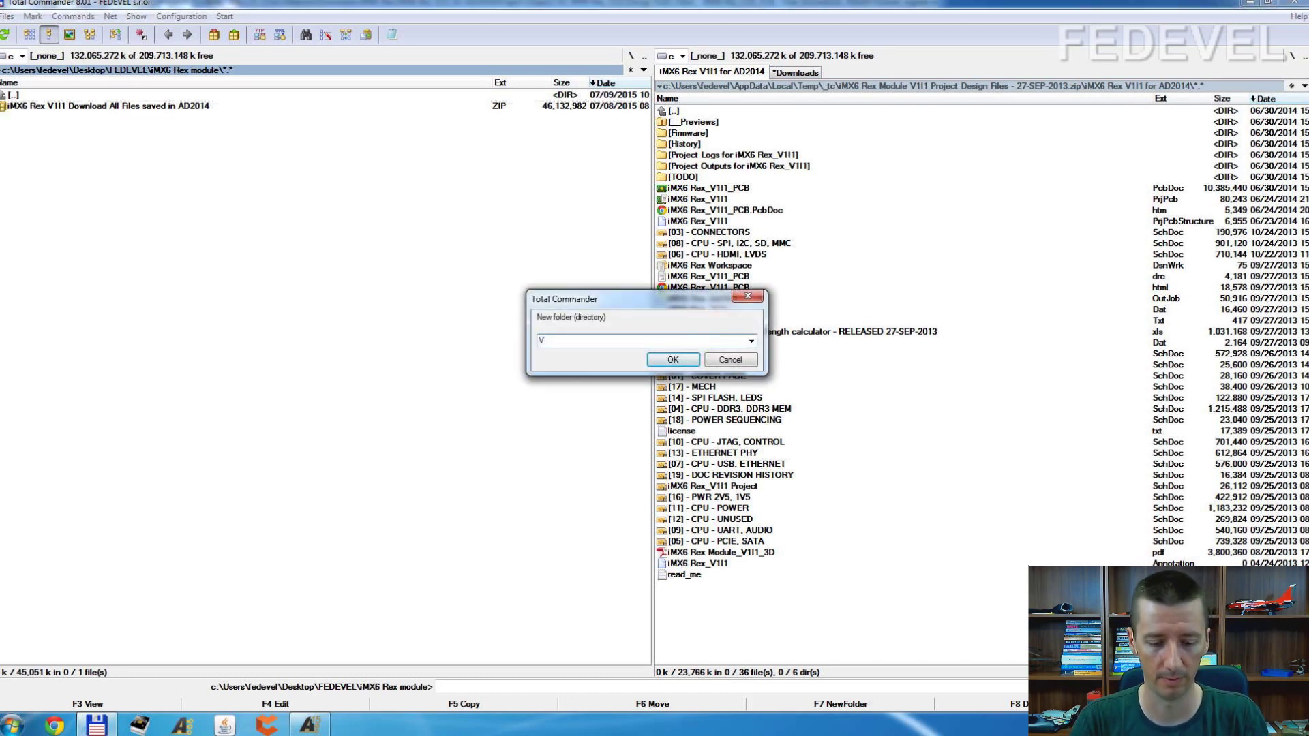
type("1I1")
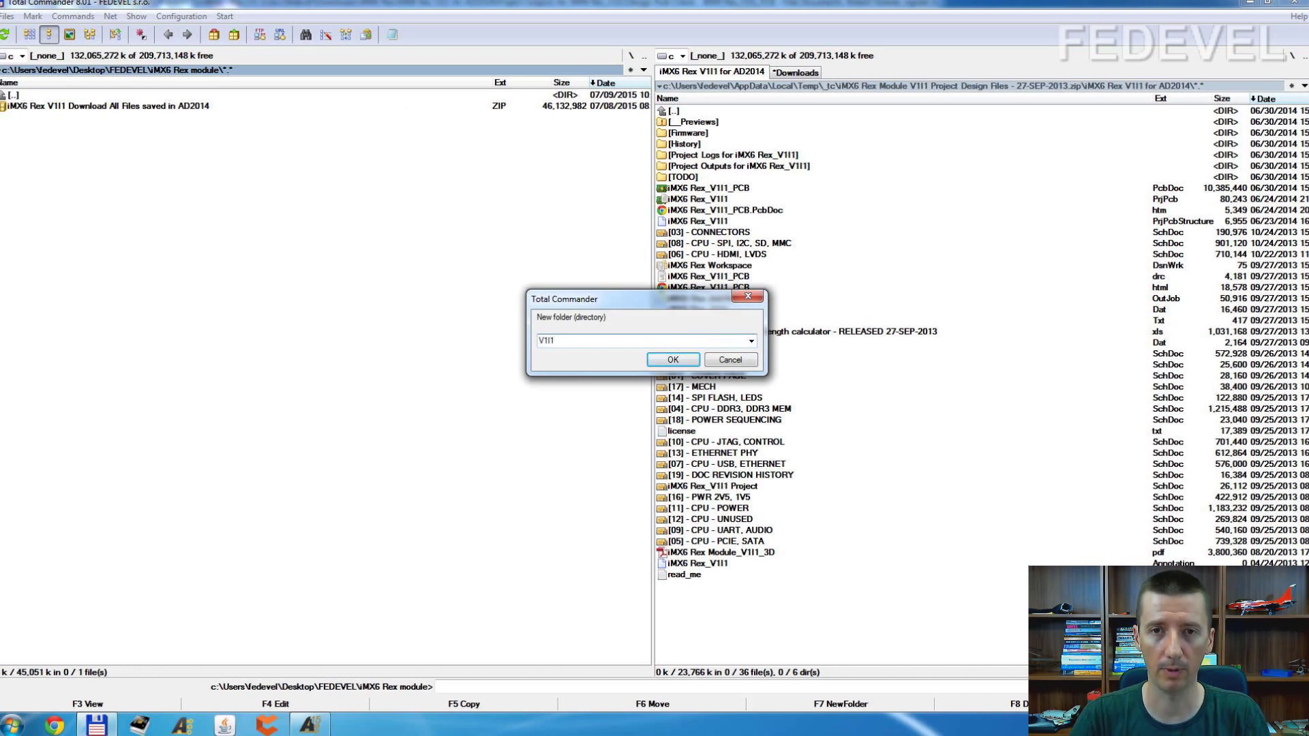
key("Return")
key("Return")
- Unpack all design files and folders from the archive into the V1I1 folder
key("Tab")
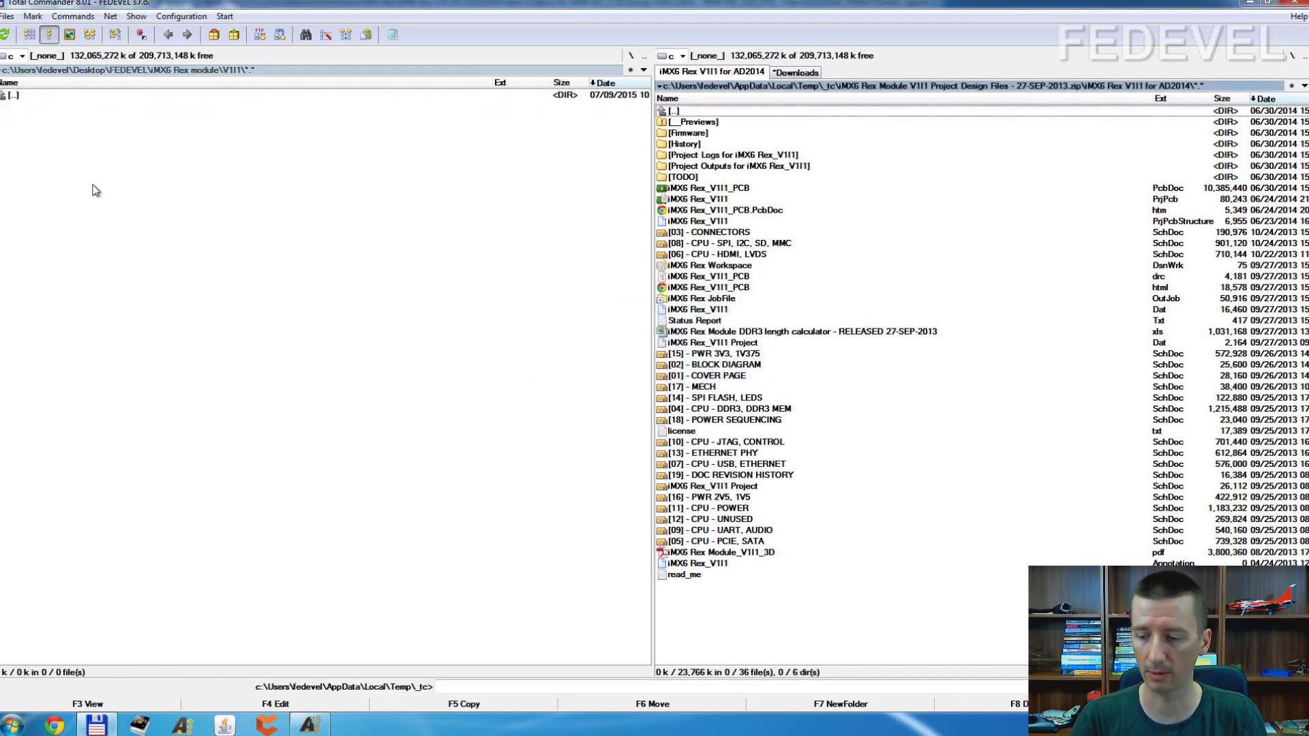
key("ctrl+a")
key("F5")
key("Return")
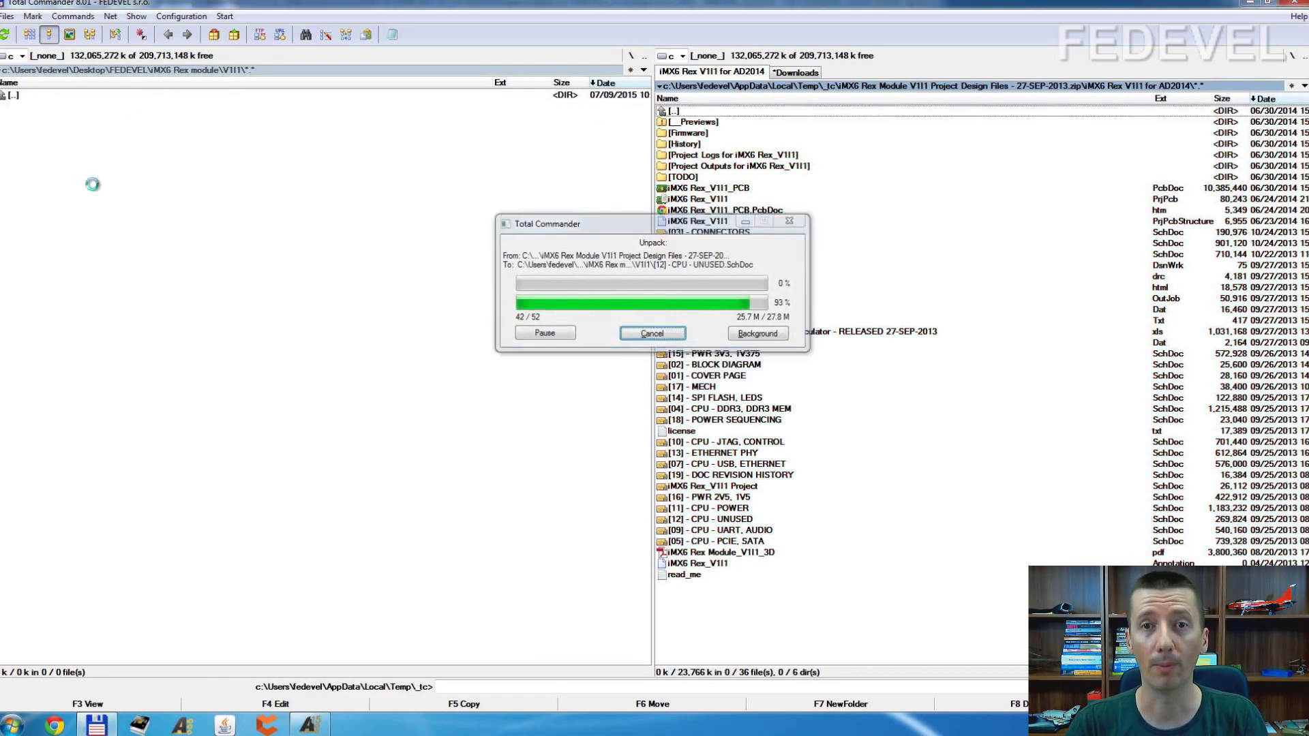
- Switch to Altium Designer and open the iMX6 Rex_V1I1 PCB project from Desktop\FEDEVEL\iMX6 Rex module\V1I1
left_click(310, 725)
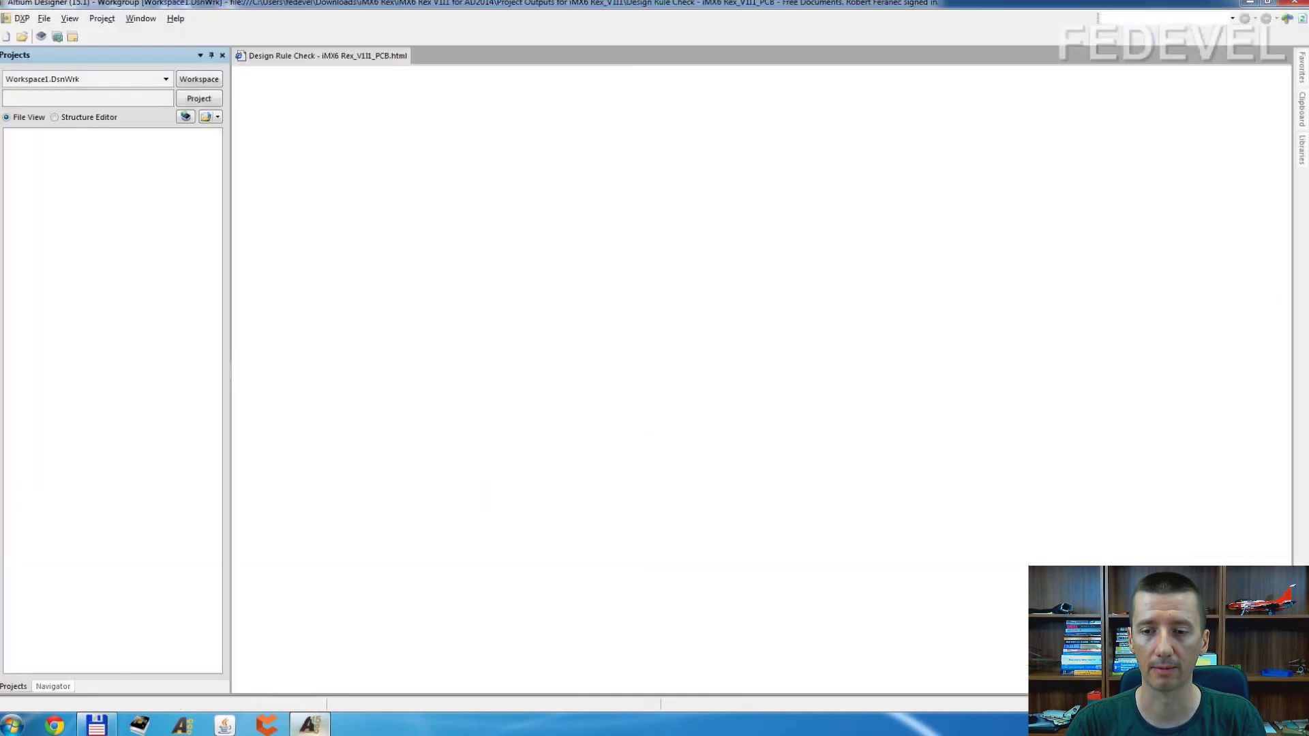
left_click(45, 19)
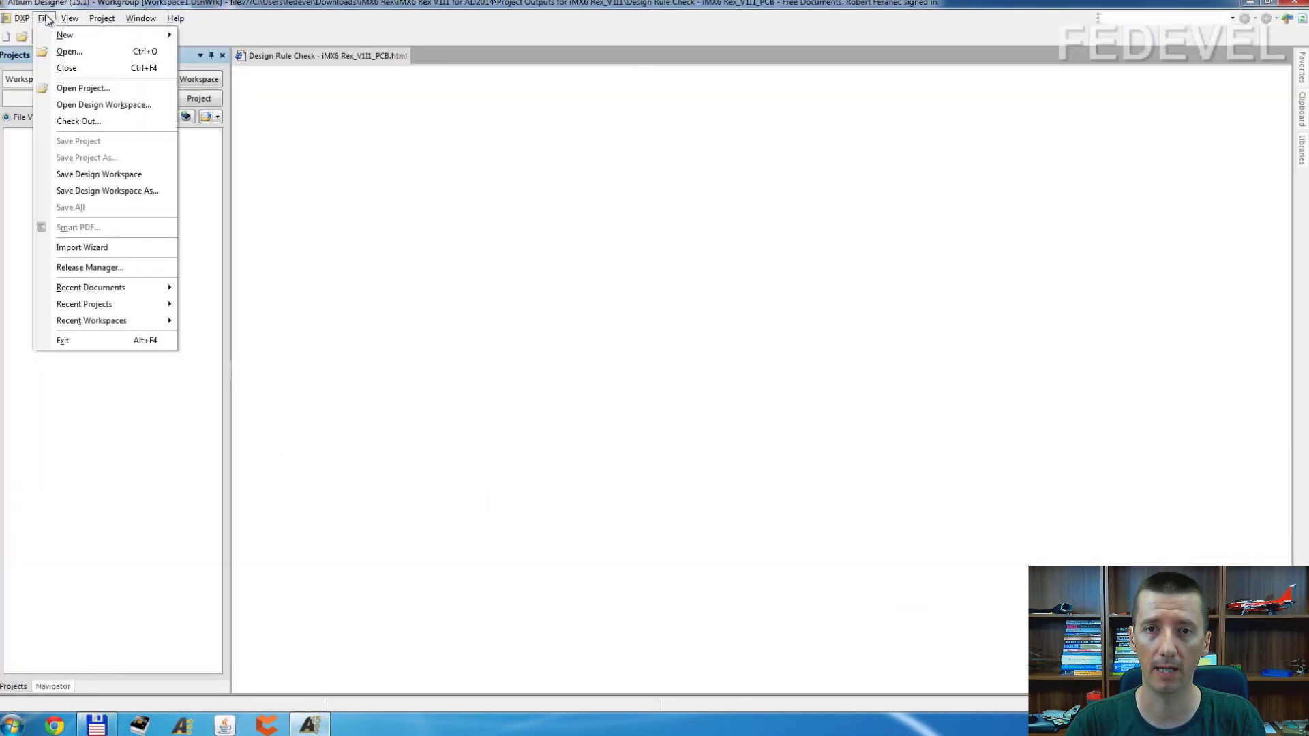
left_click(62, 88)
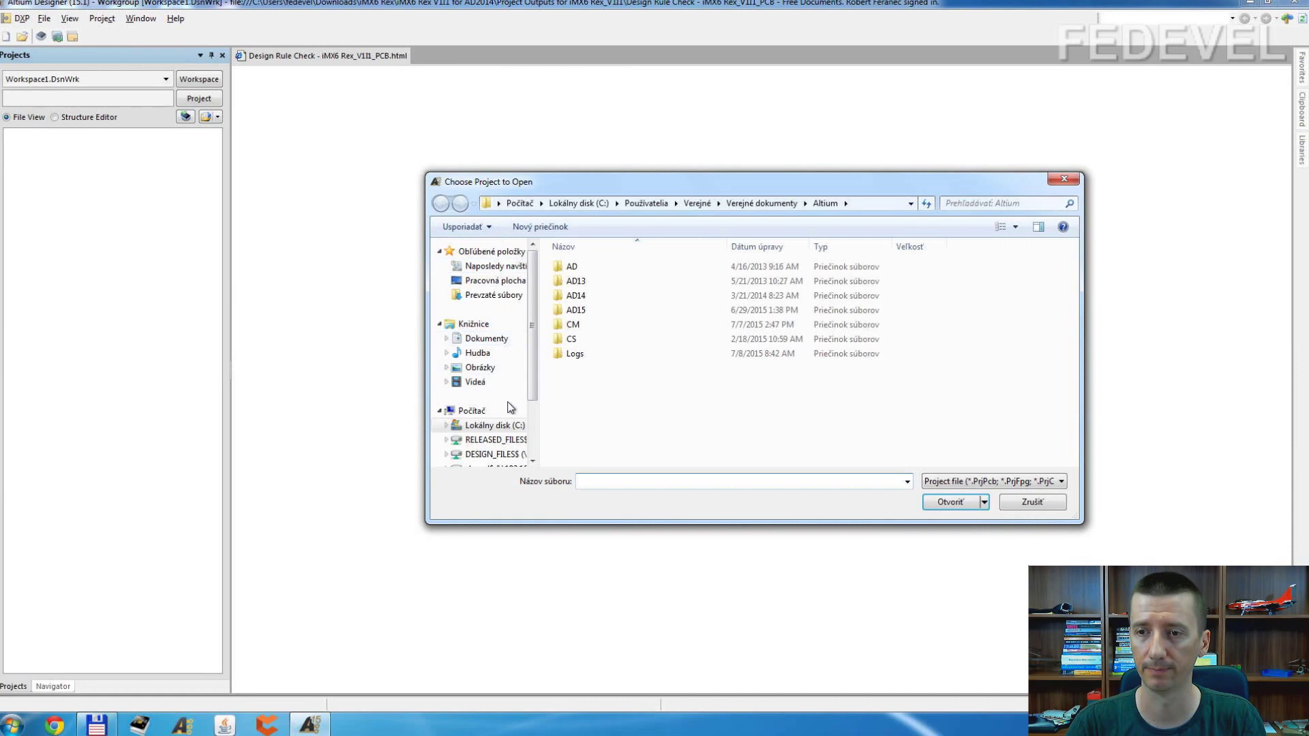
left_click(501, 282)
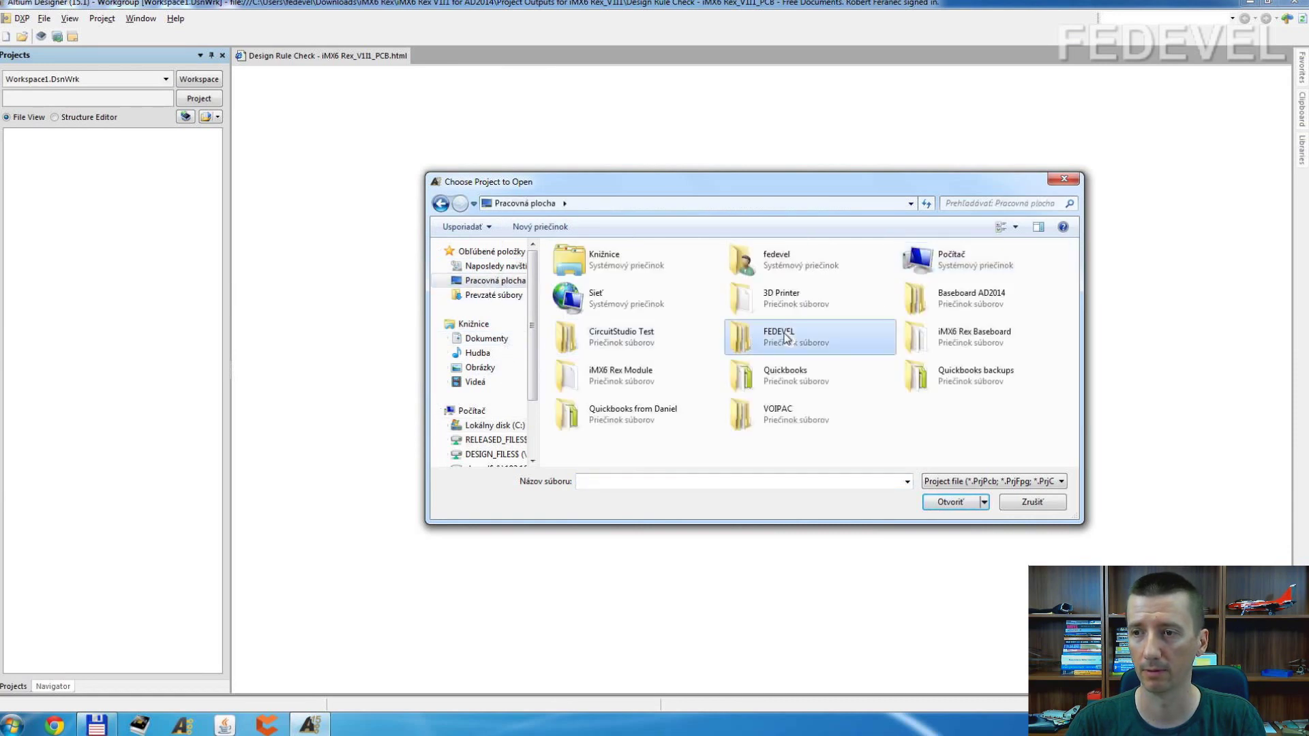
double_click(784, 333)
left_click(603, 282)
double_click(604, 283)
double_click(573, 266)
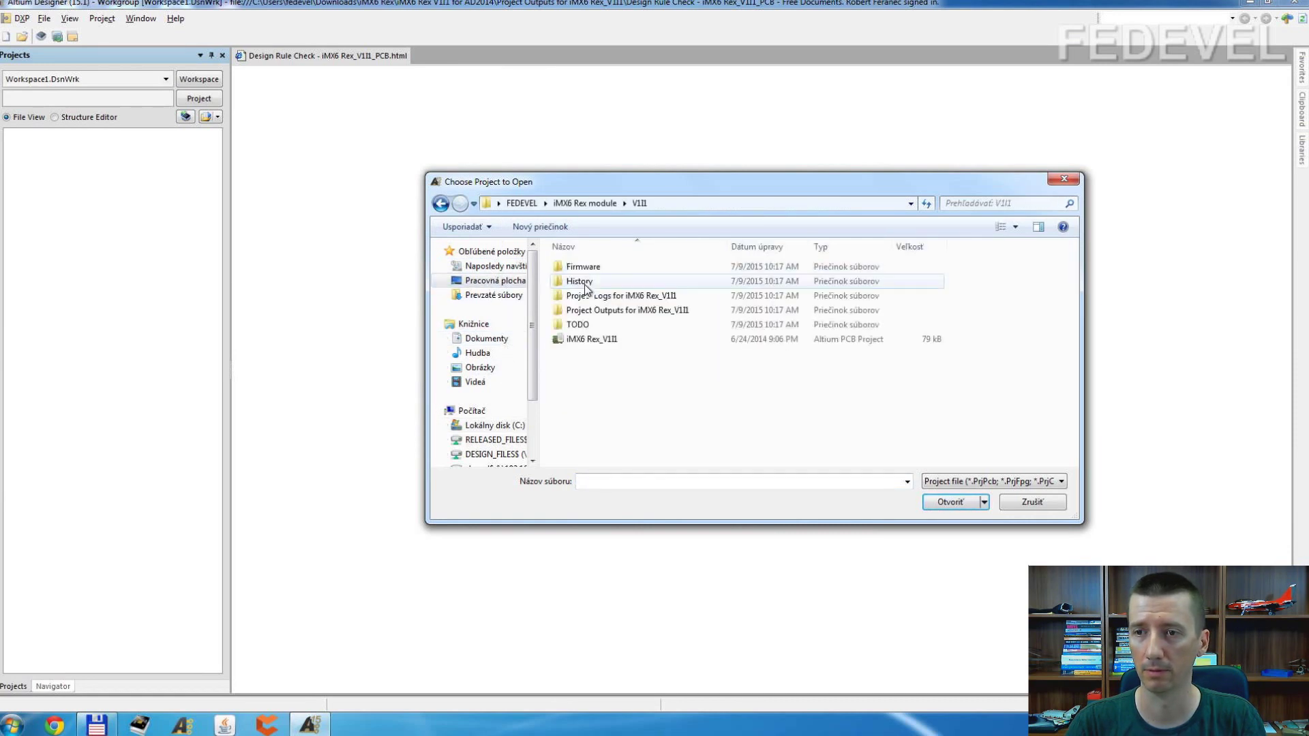
left_click(592, 339)
left_click(934, 501)
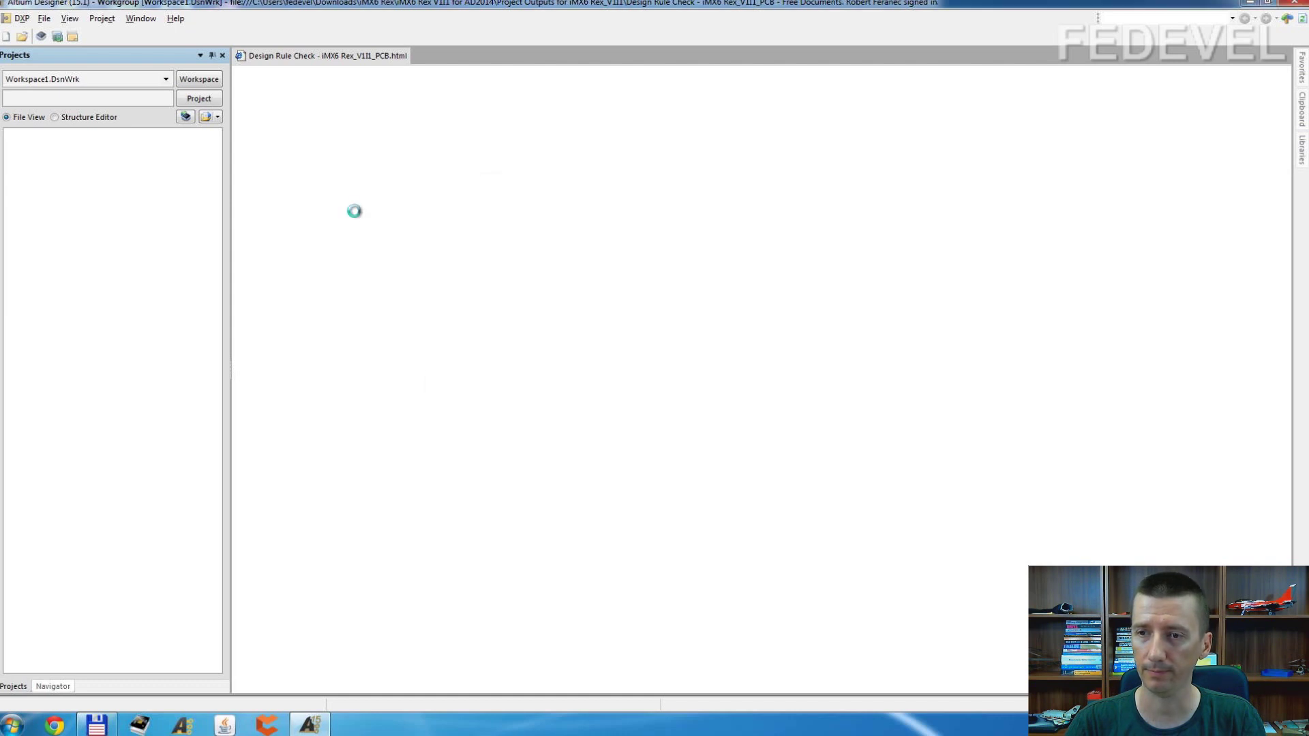
- Open the [04] - CPU - DDR3, DDR3 MEM schematic and make an integrated library from the project
double_click(123, 204)
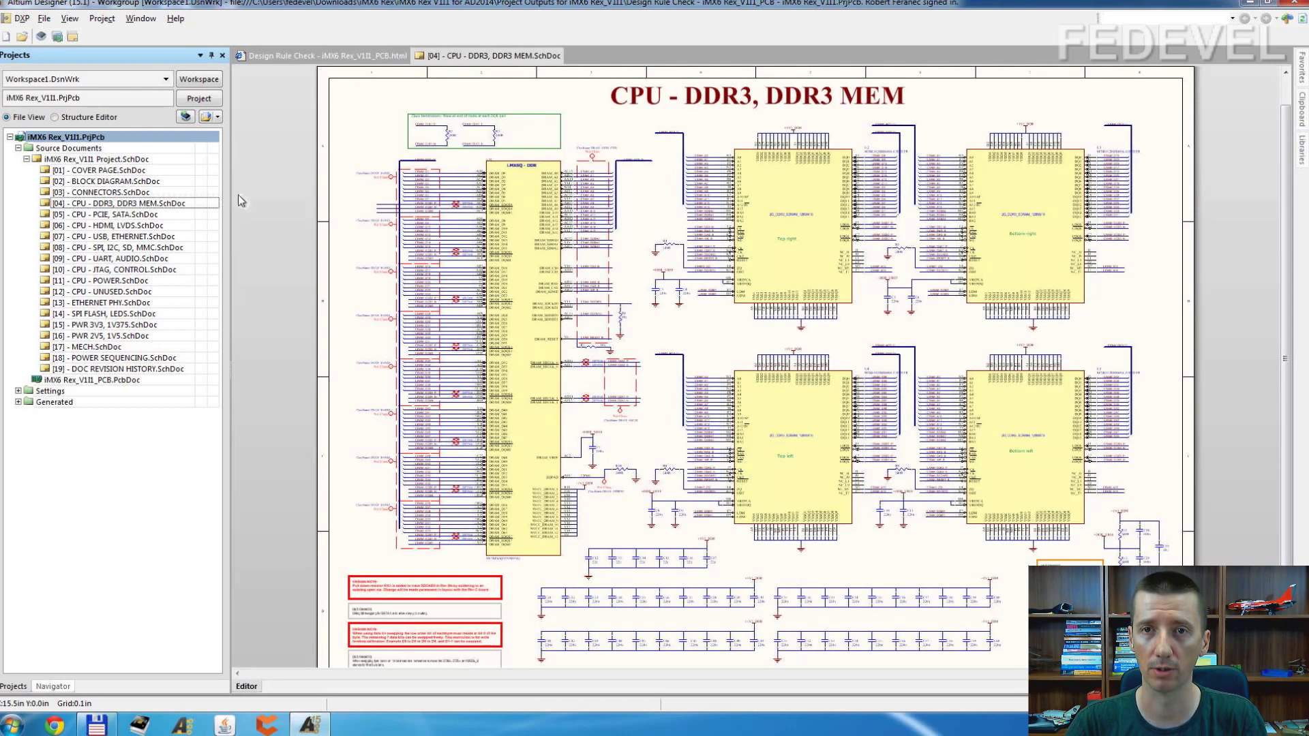
left_click(193, 19)
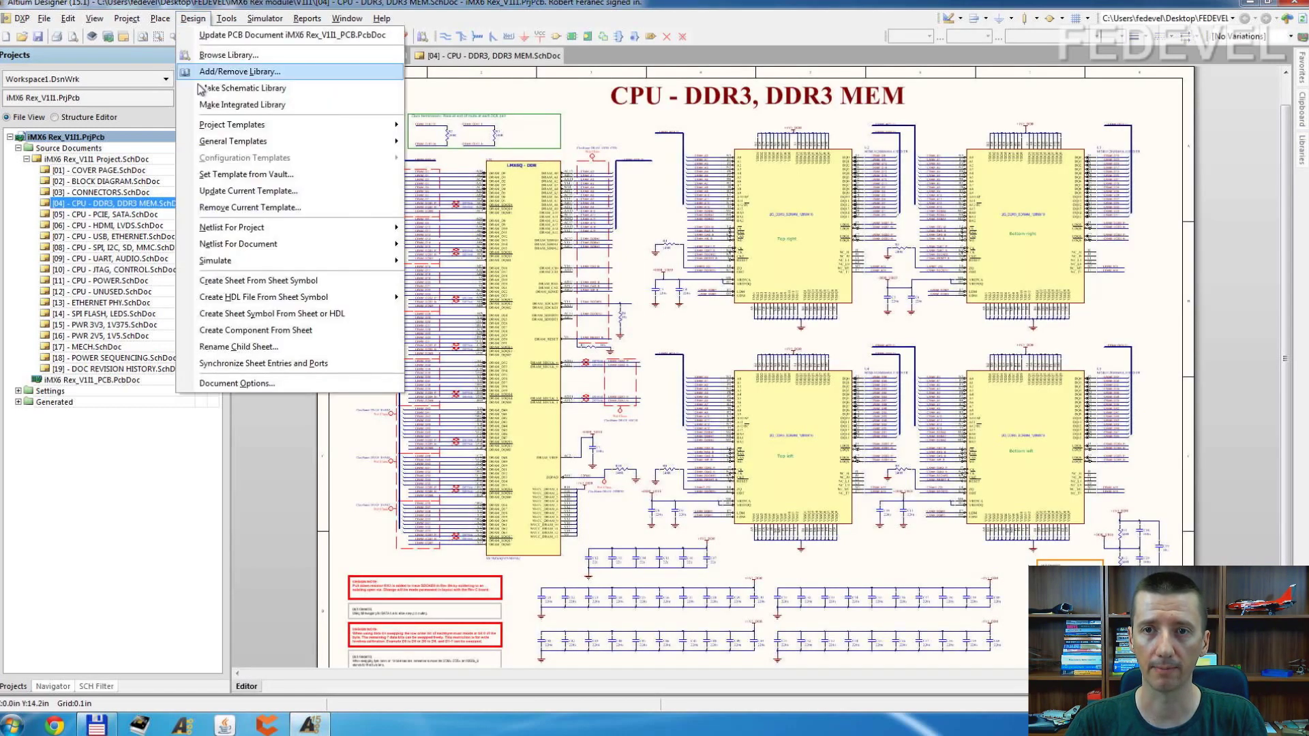
left_click(239, 105)
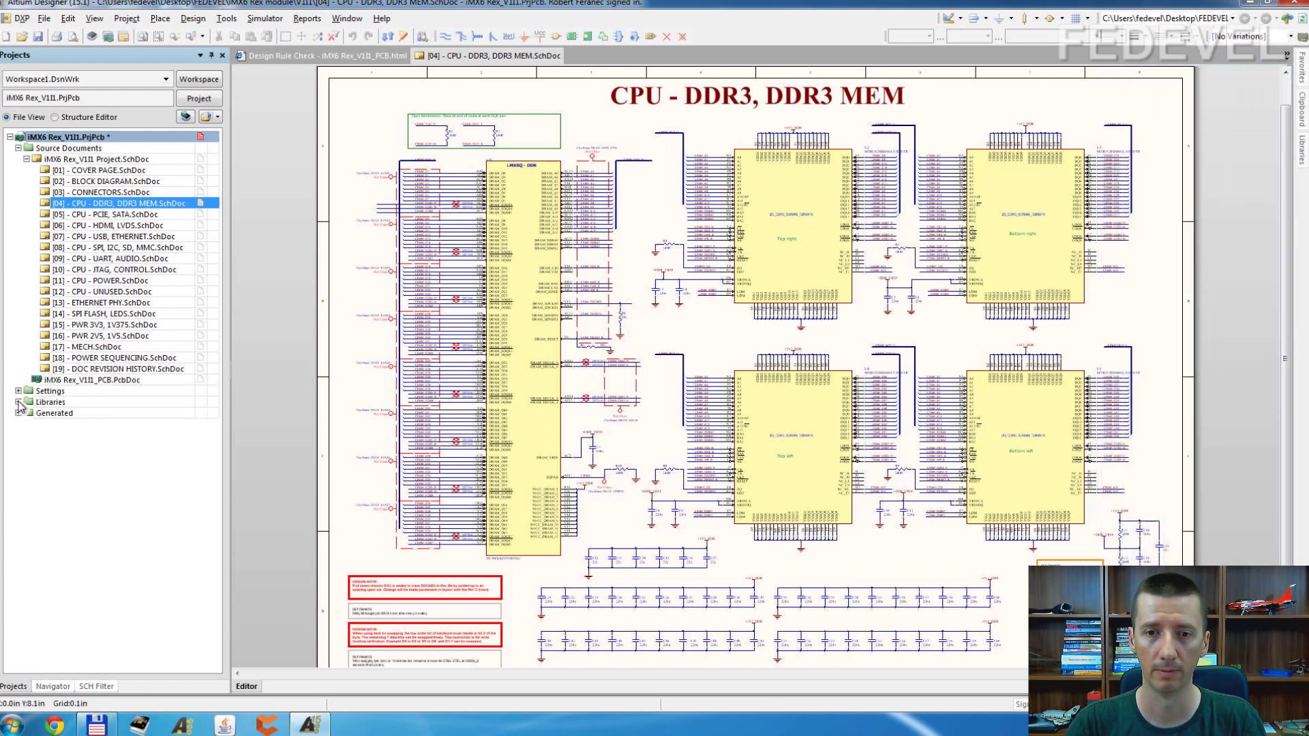
- Expand the project's Compiled Libraries and extract the source libraries of iMX6 Rex_V1I1.IntLib
left_click(18, 403)
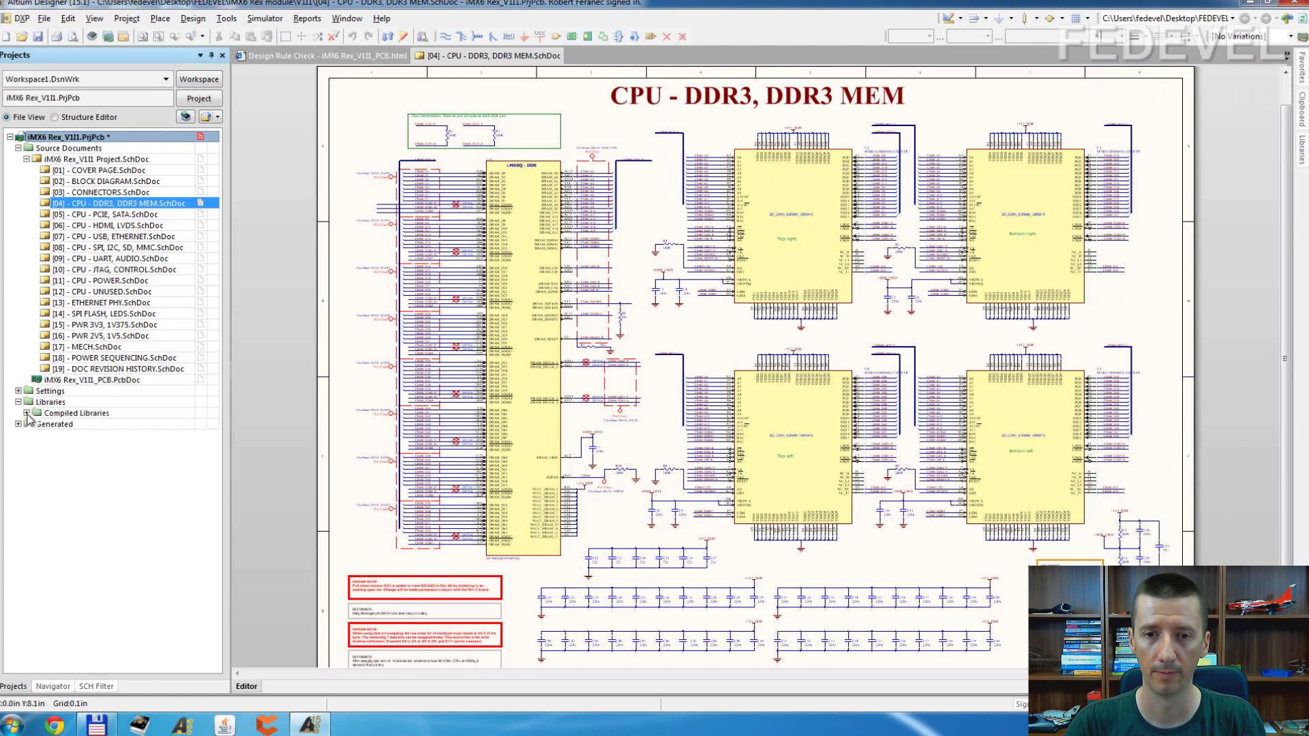
left_click(26, 413)
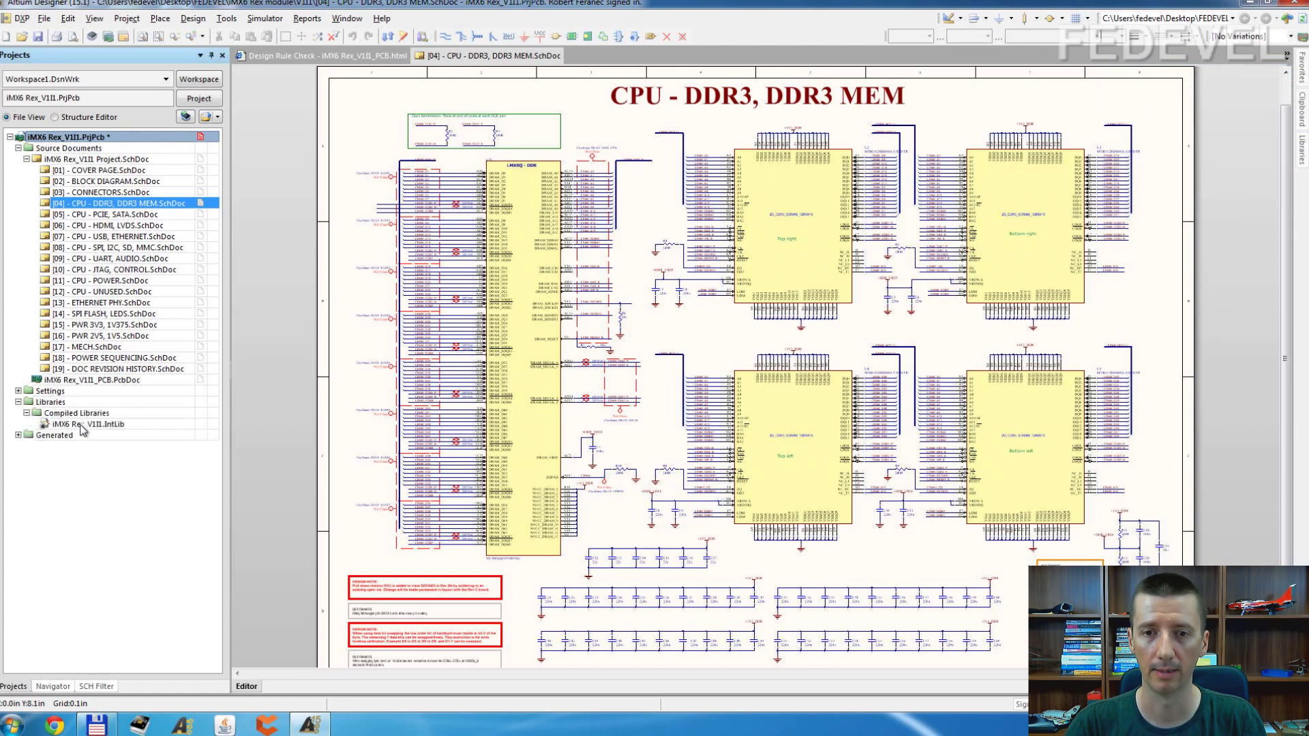
left_click(114, 424)
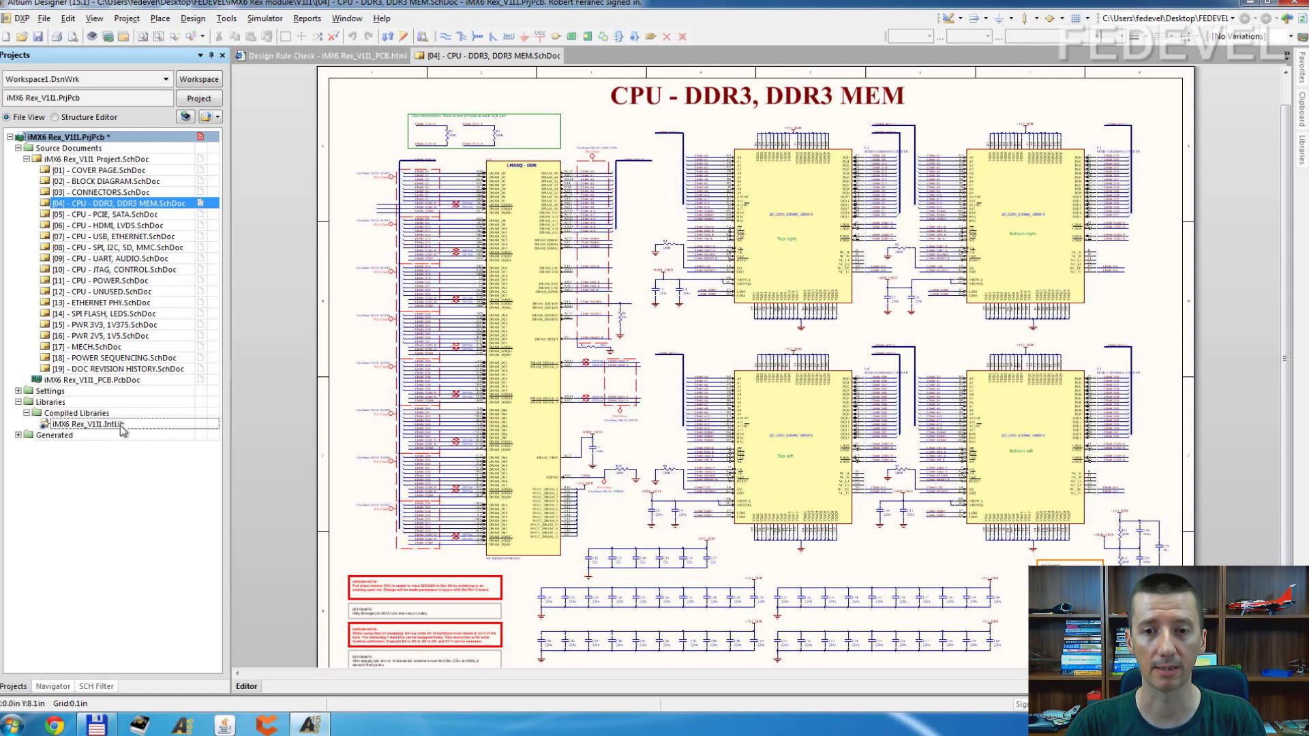
double_click(120, 425)
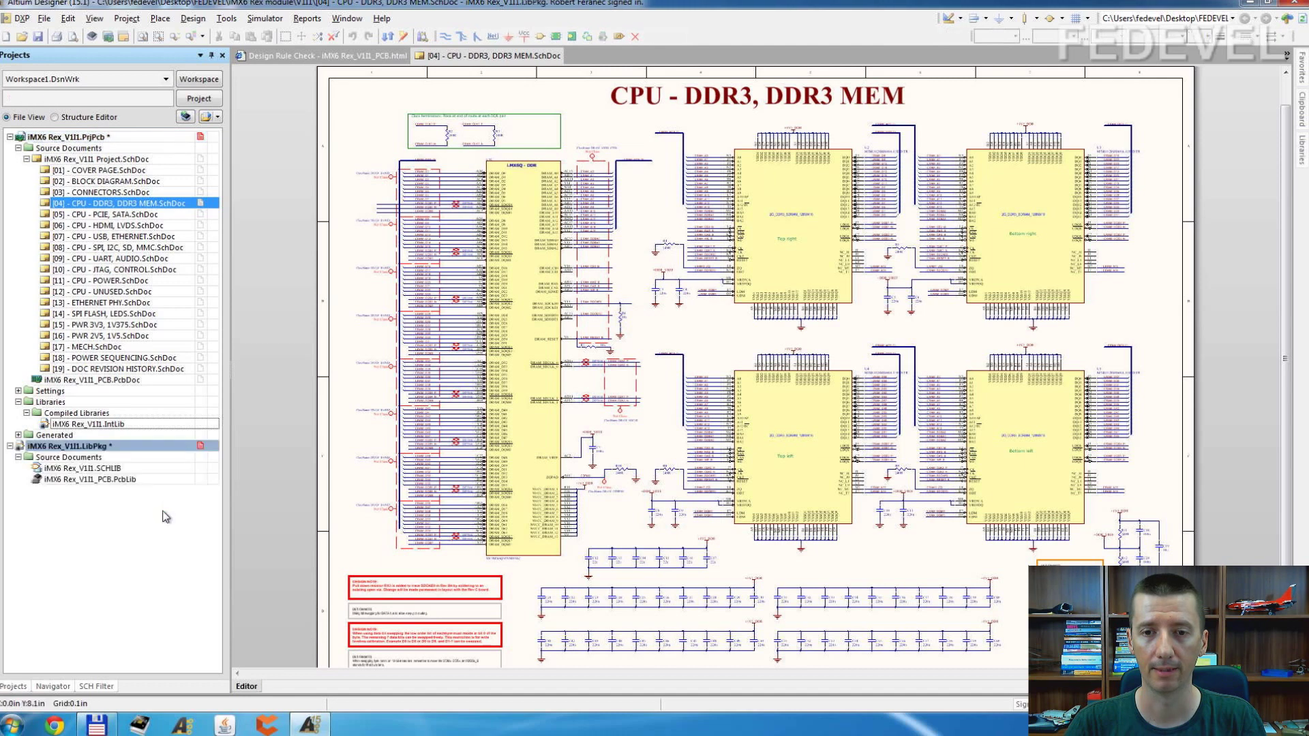
- Open iMX6 Rex_V1I1.SCHLIB and examine its component symbols, including the ABM7 25 MHz crystal
double_click(107, 469)
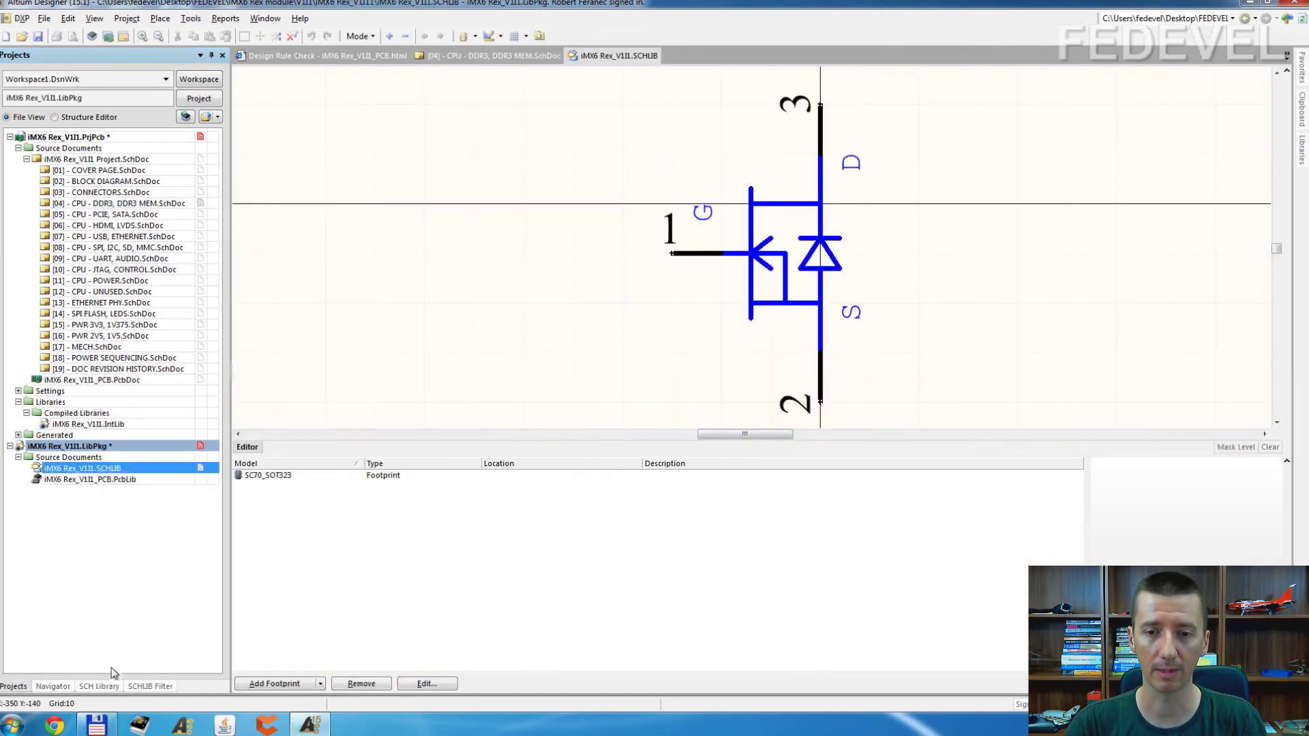
left_click(99, 686)
left_click(62, 150)
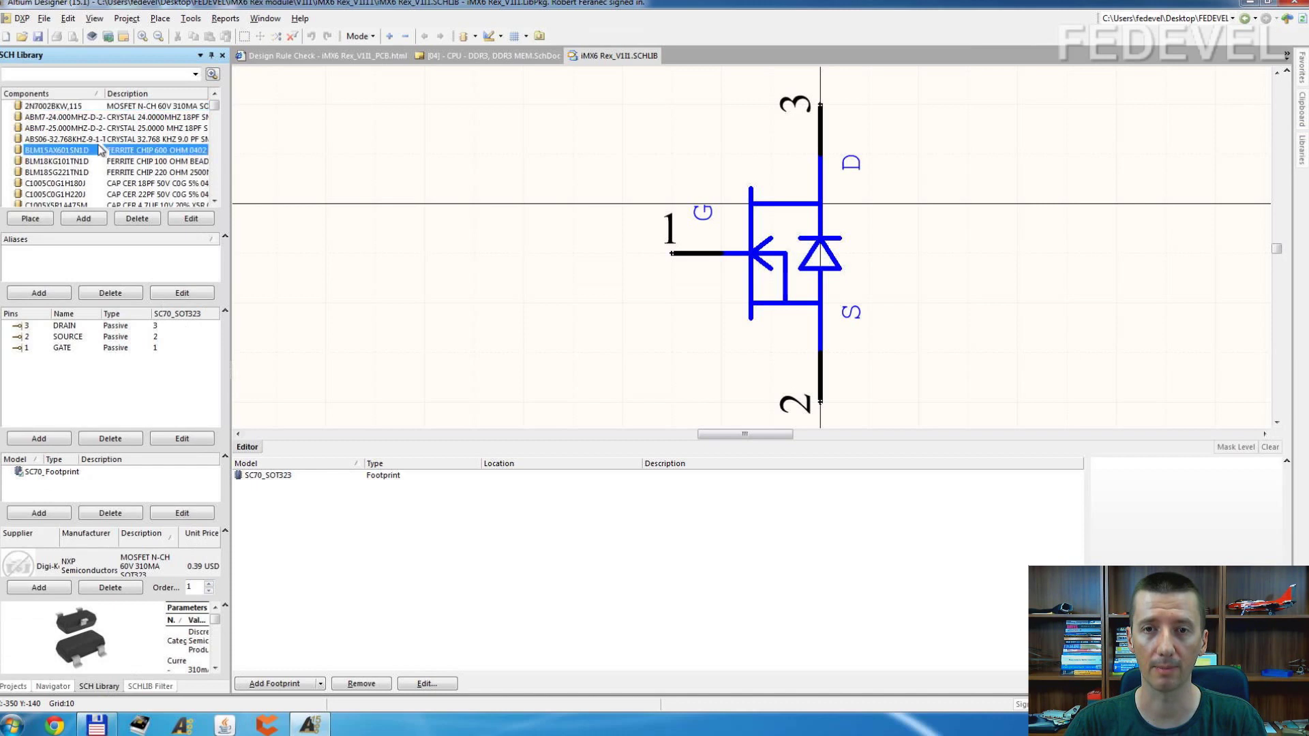
left_click(66, 183)
left_click(63, 128)
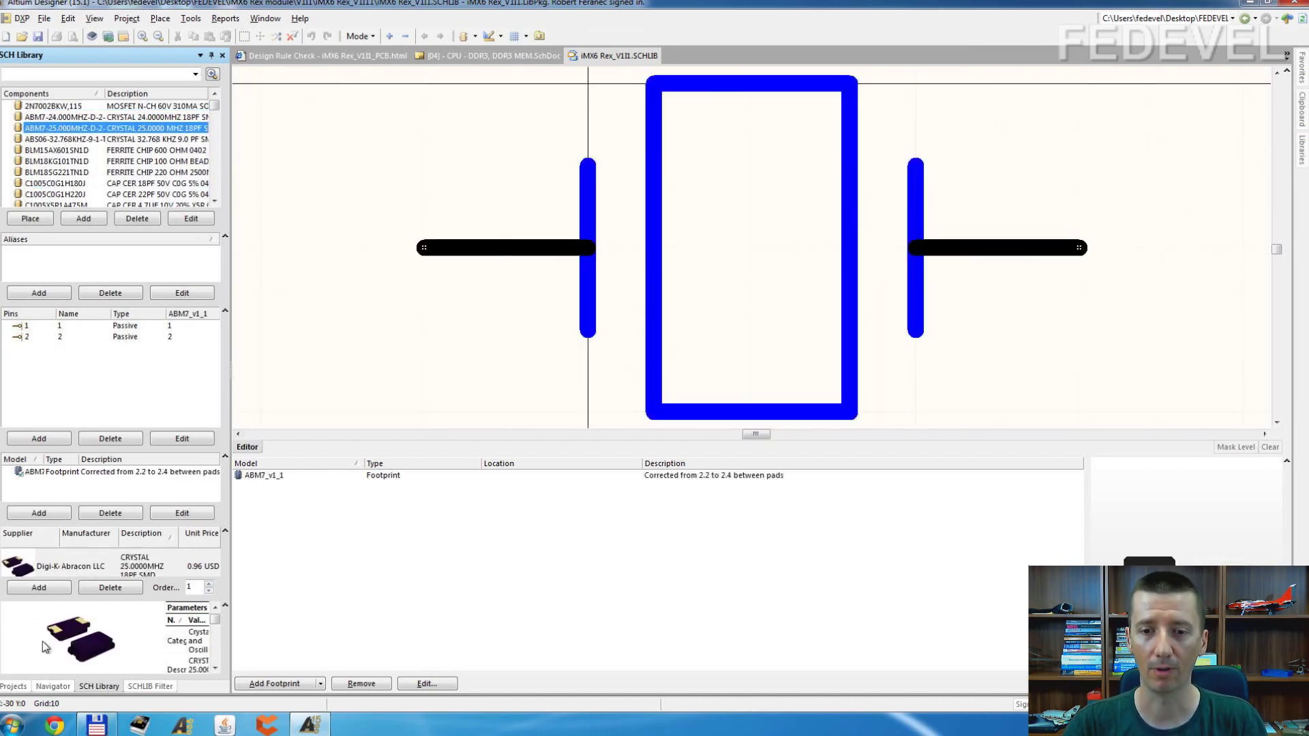
- Open iMX6 Rex_V1I1_PCB.PcbLib and examine its component footprints, including DBV_SOT_23_6
left_click(15, 686)
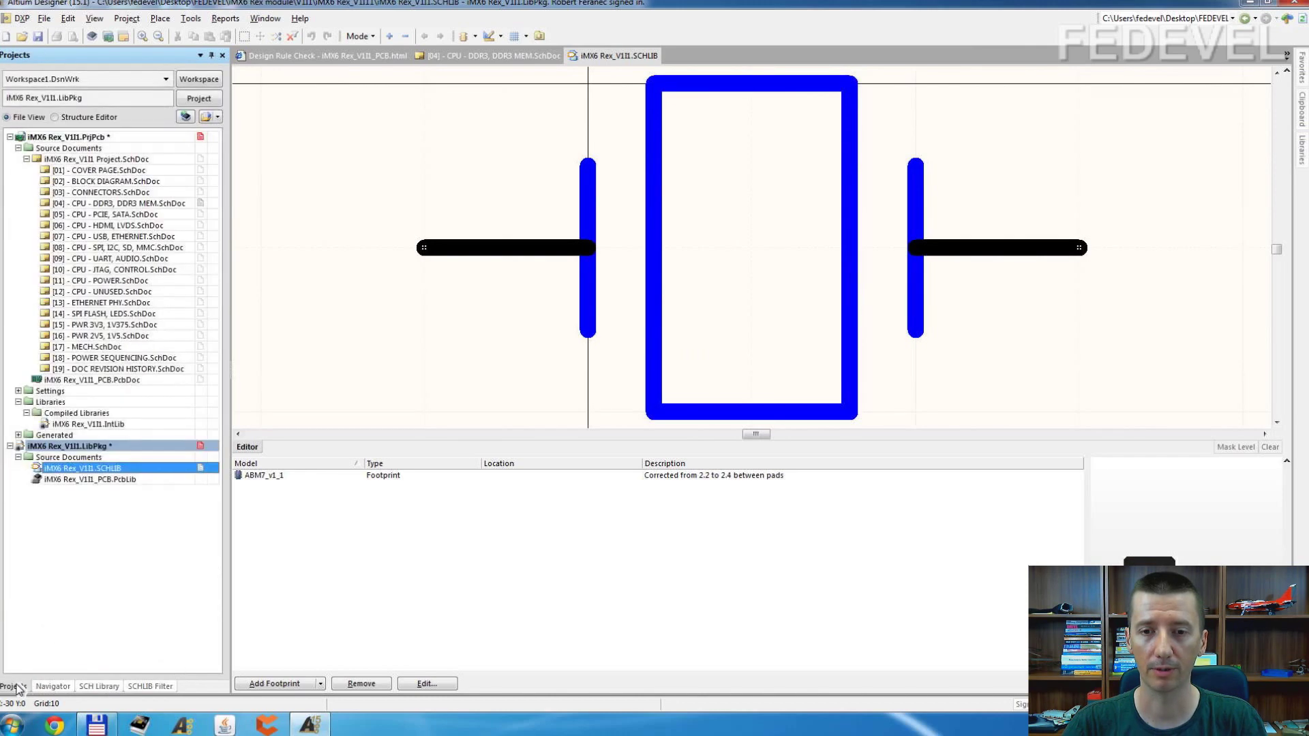
double_click(83, 479)
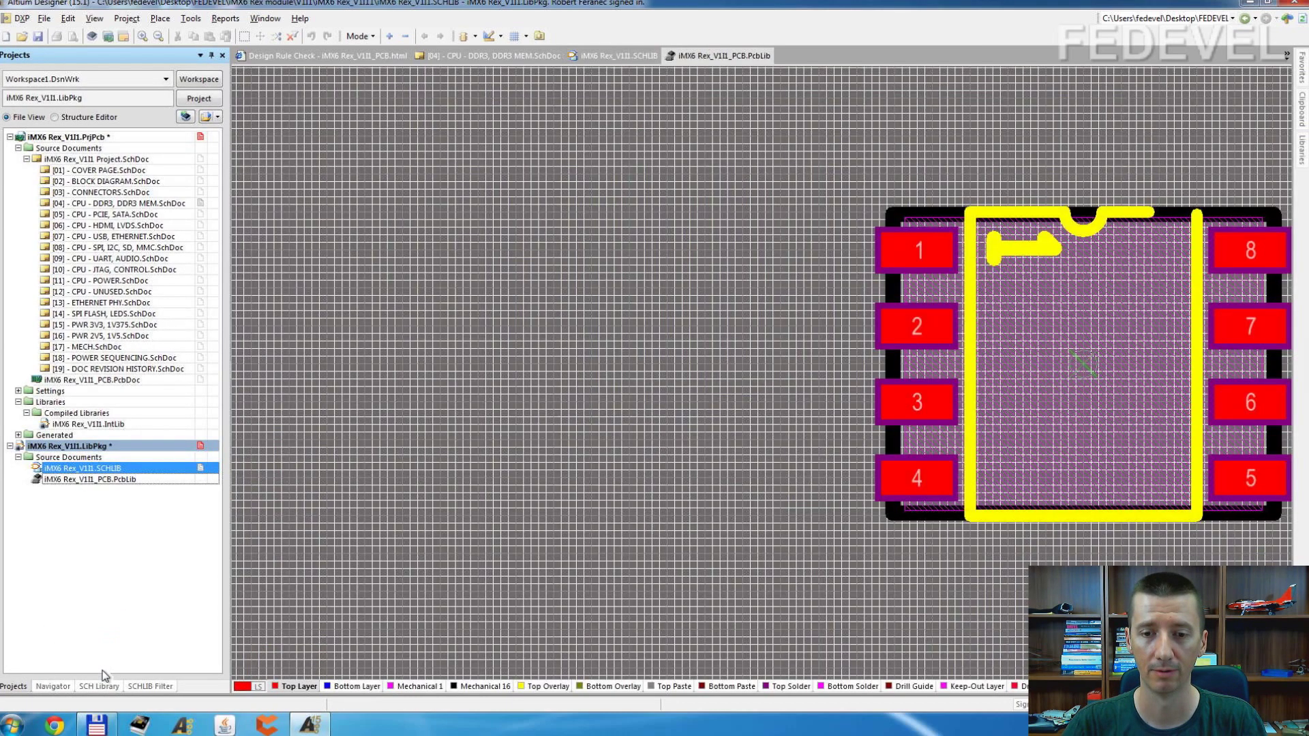
left_click(125, 687)
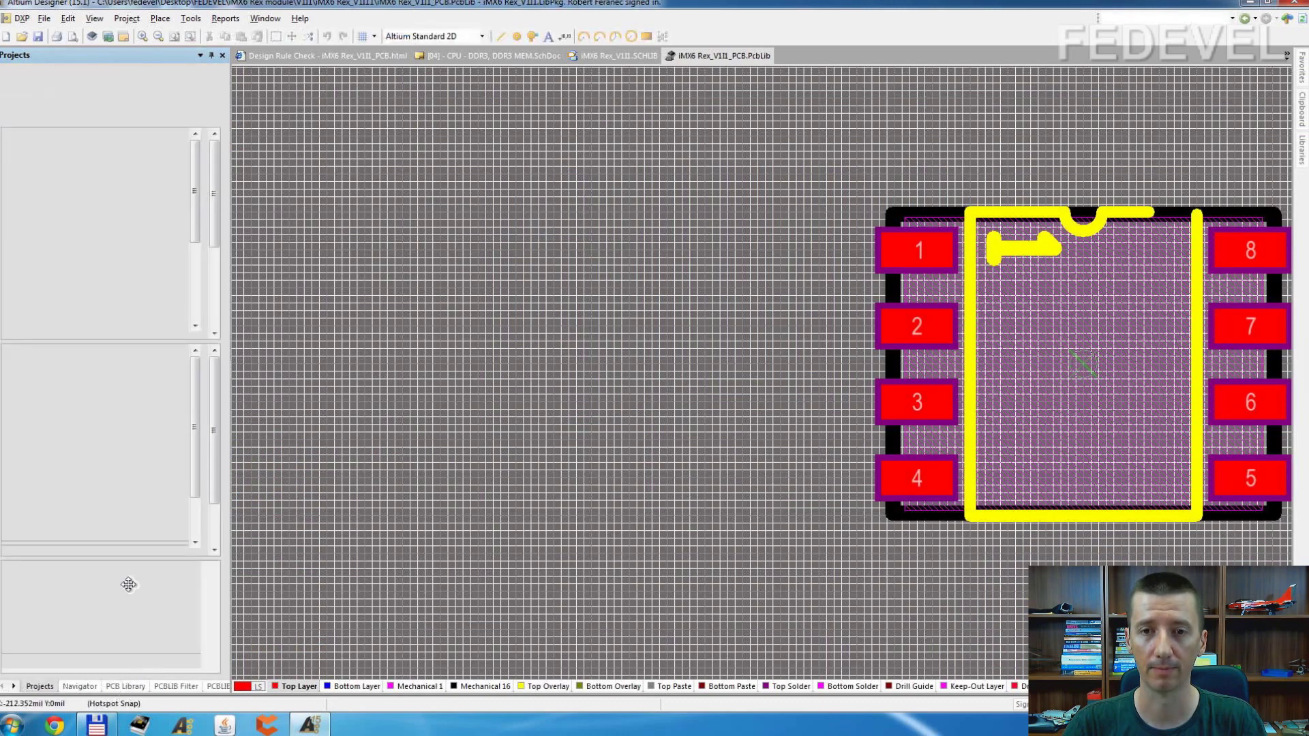
key("Down")
key("Down")
key("Down")
key("Down")
left_click(40, 275)
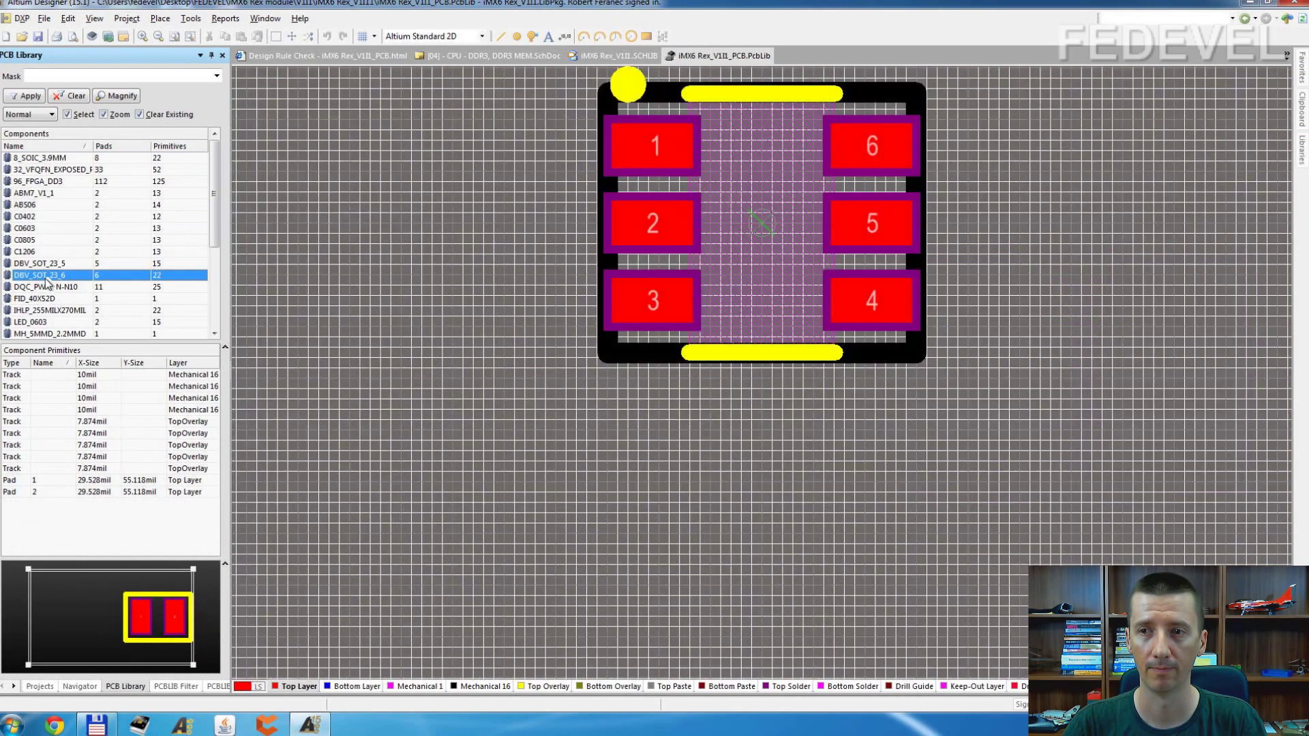
- Add a new schematic library to the iMX6 Rex_V1I1 PCB project
left_click(41, 687)
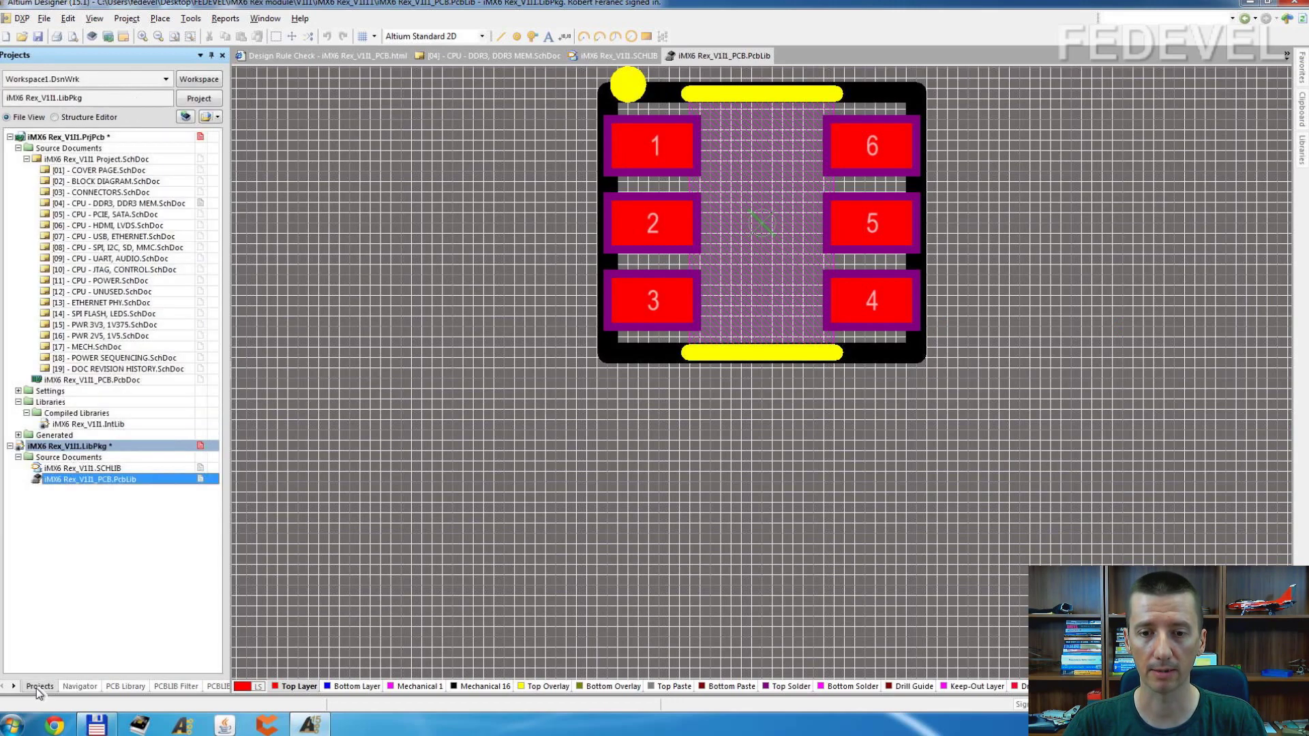
right_click(70, 142)
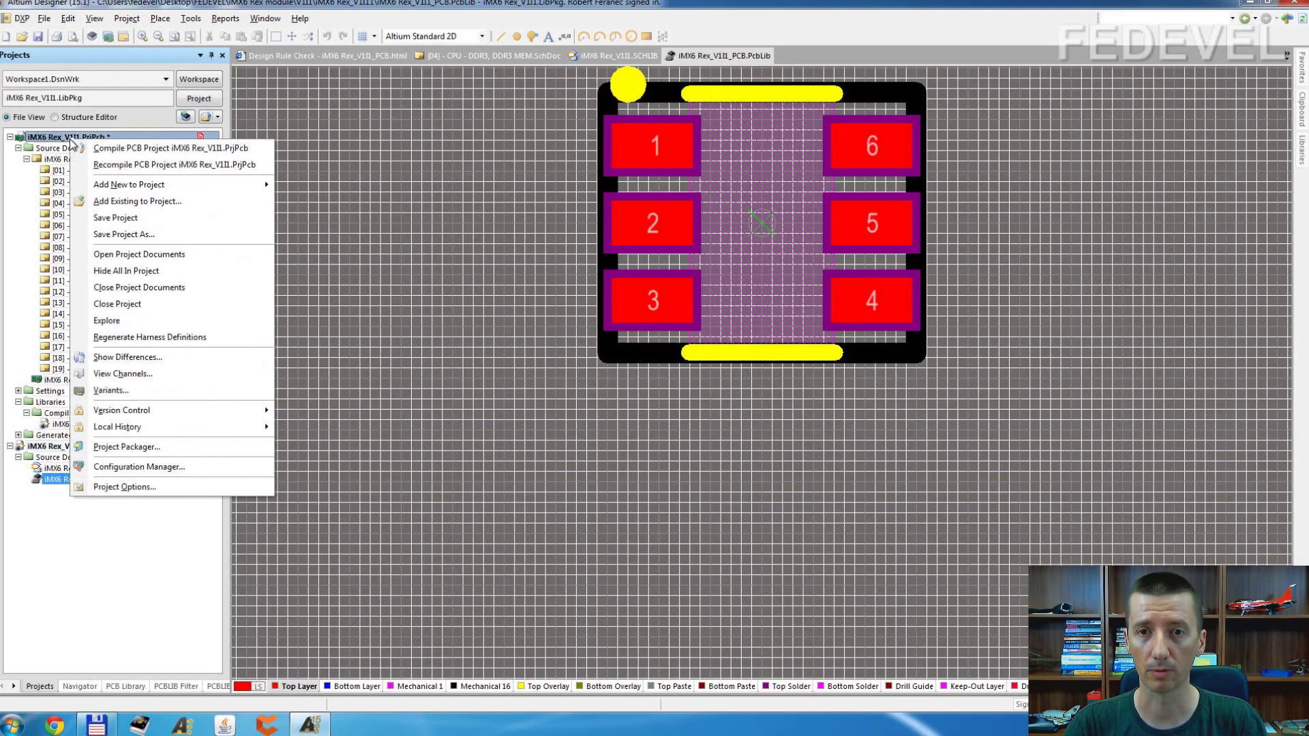
mouse_move(127, 190)
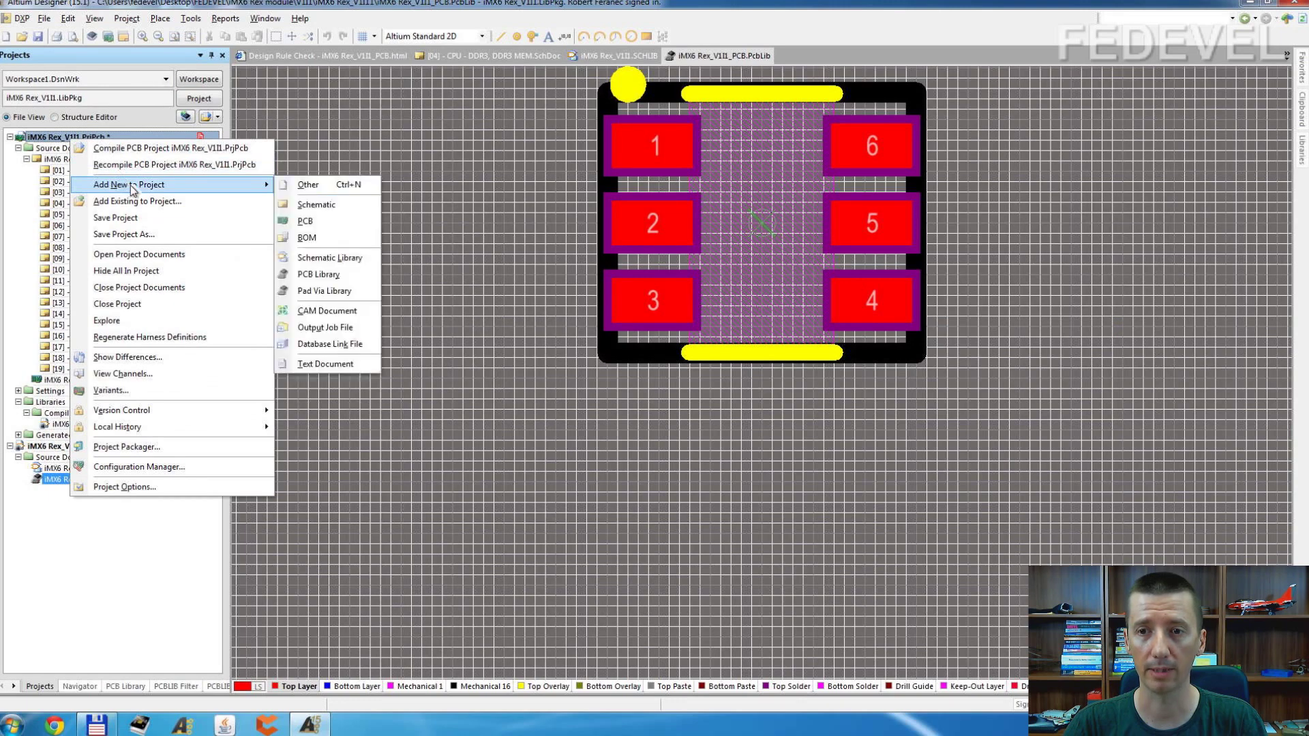
left_click(331, 259)
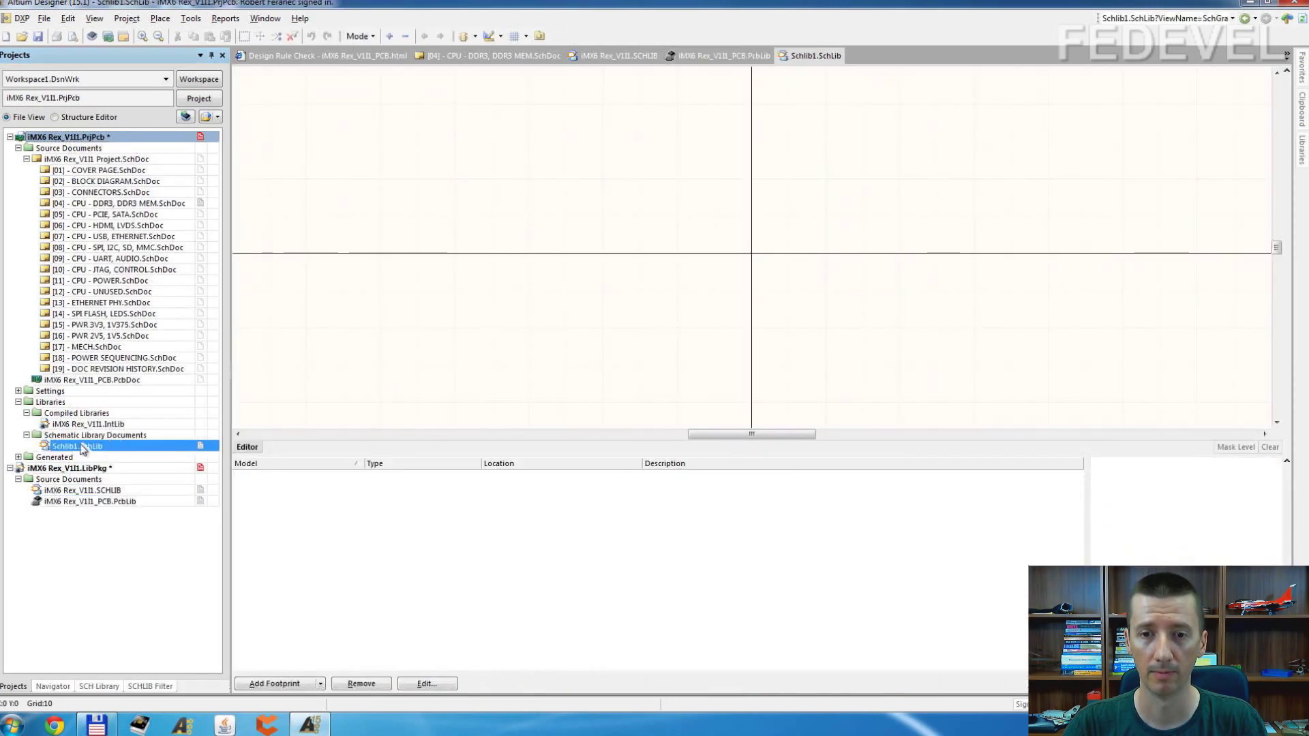
- Copy the 3.3 uH power inductor IHLP2525CZER3R3M01 from the extracted iMX6 Rex_V1I1.SCHLIB library
double_click(75, 490)
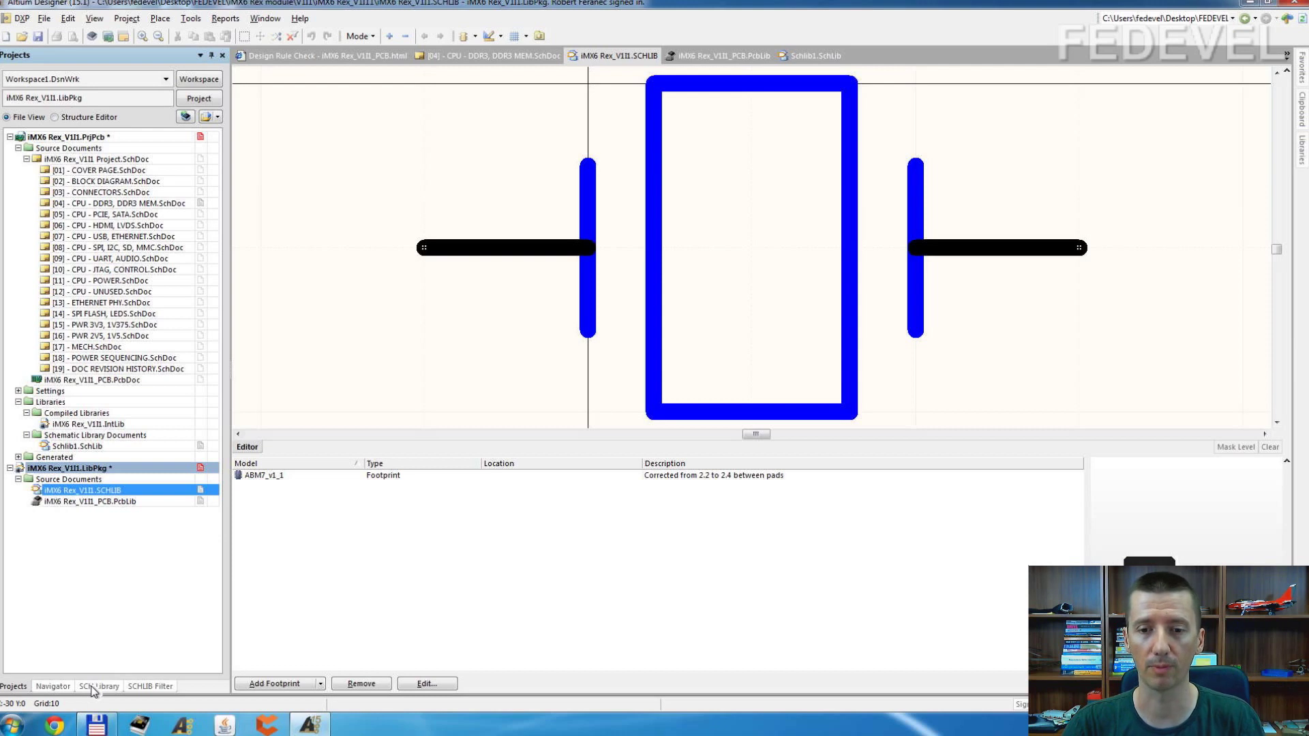
left_click(96, 687)
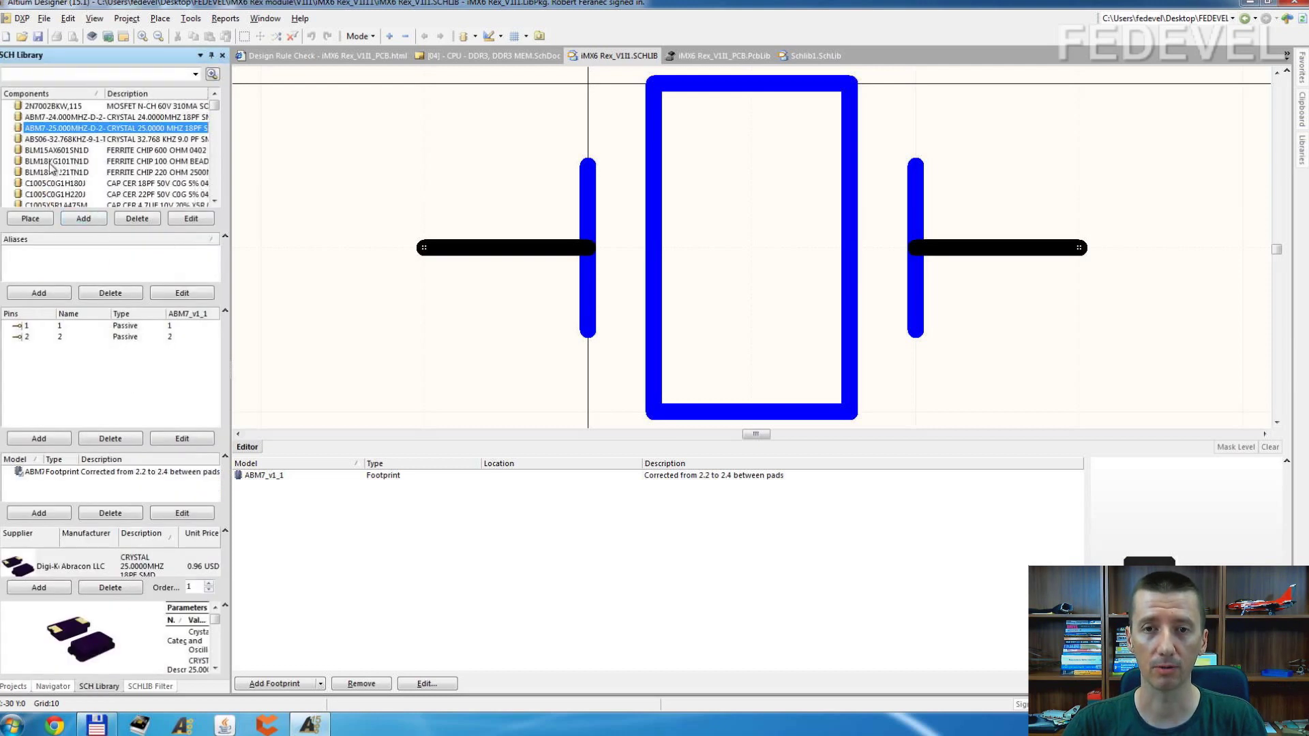
left_click(52, 165)
scroll(58, 162, "down", 2)
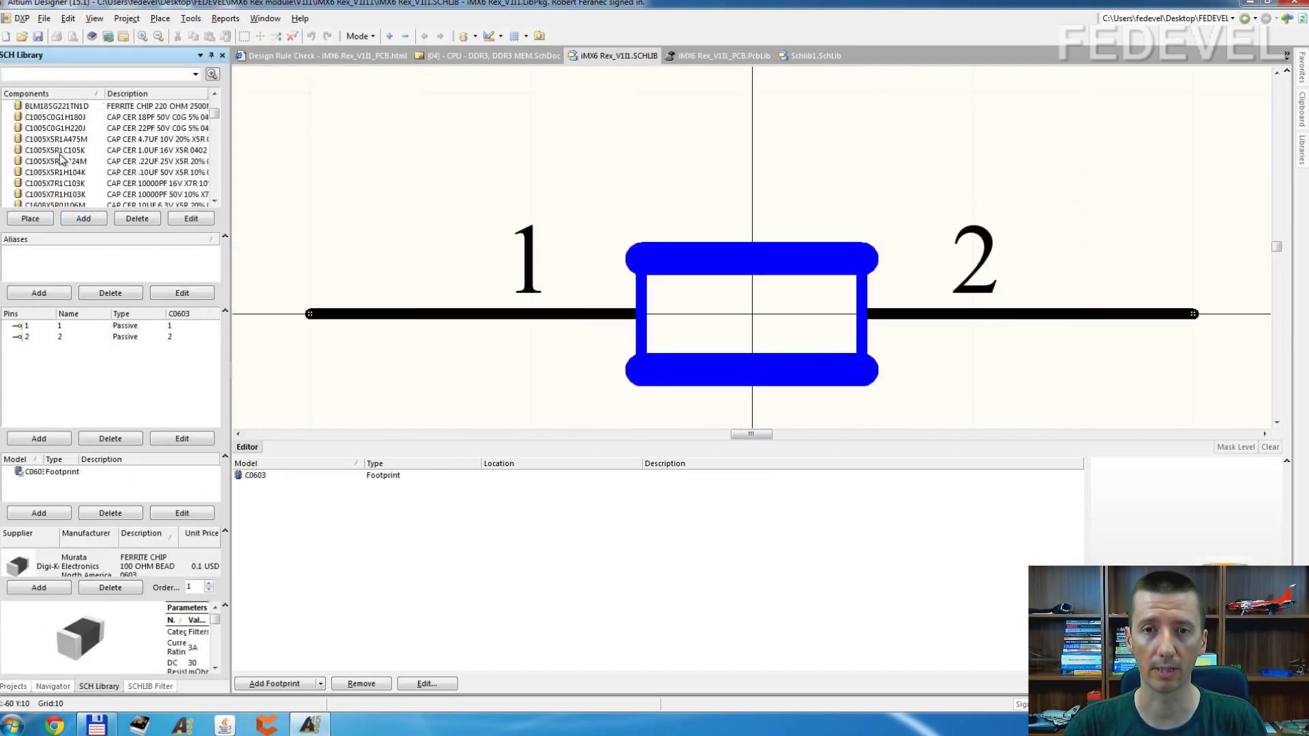
scroll(58, 159, "down", 8)
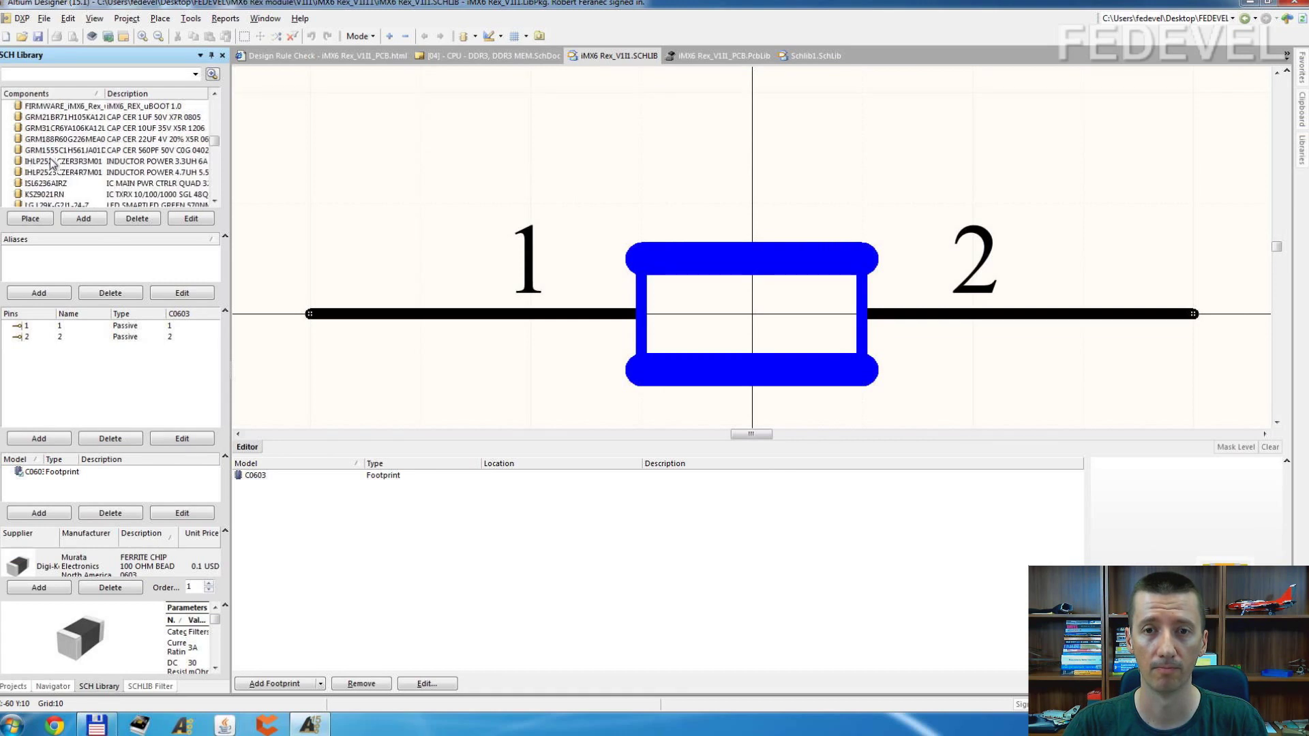
left_click(52, 162)
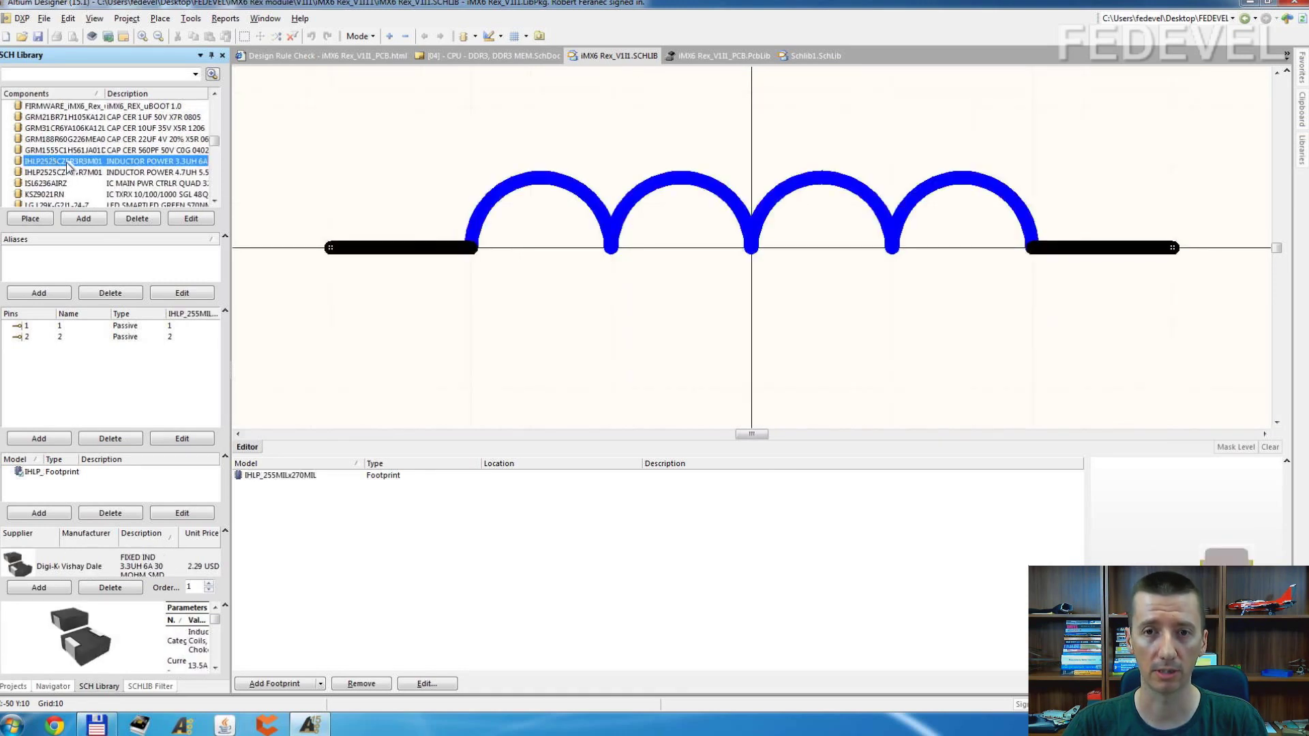
right_click(66, 162)
left_click(109, 225)
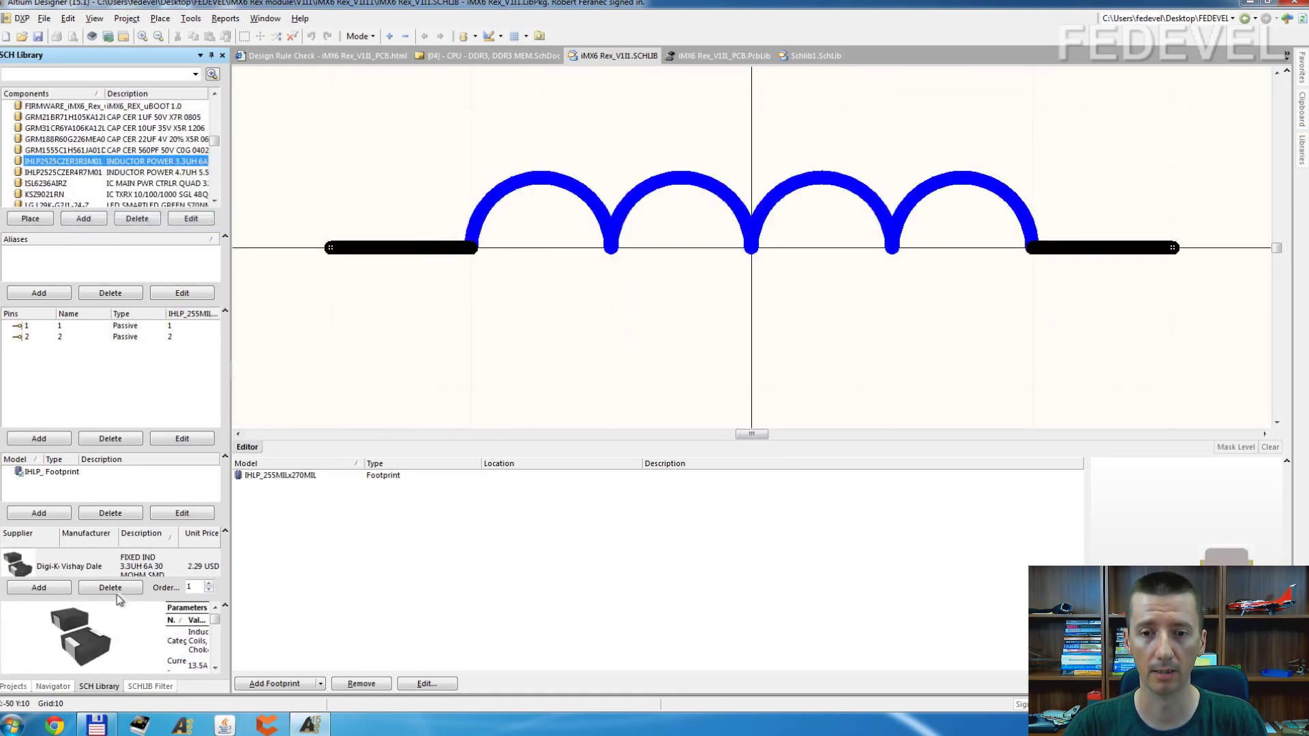
- Paste the copied inductor into the component list of the new Schlib1.SchLib library
left_click(21, 687)
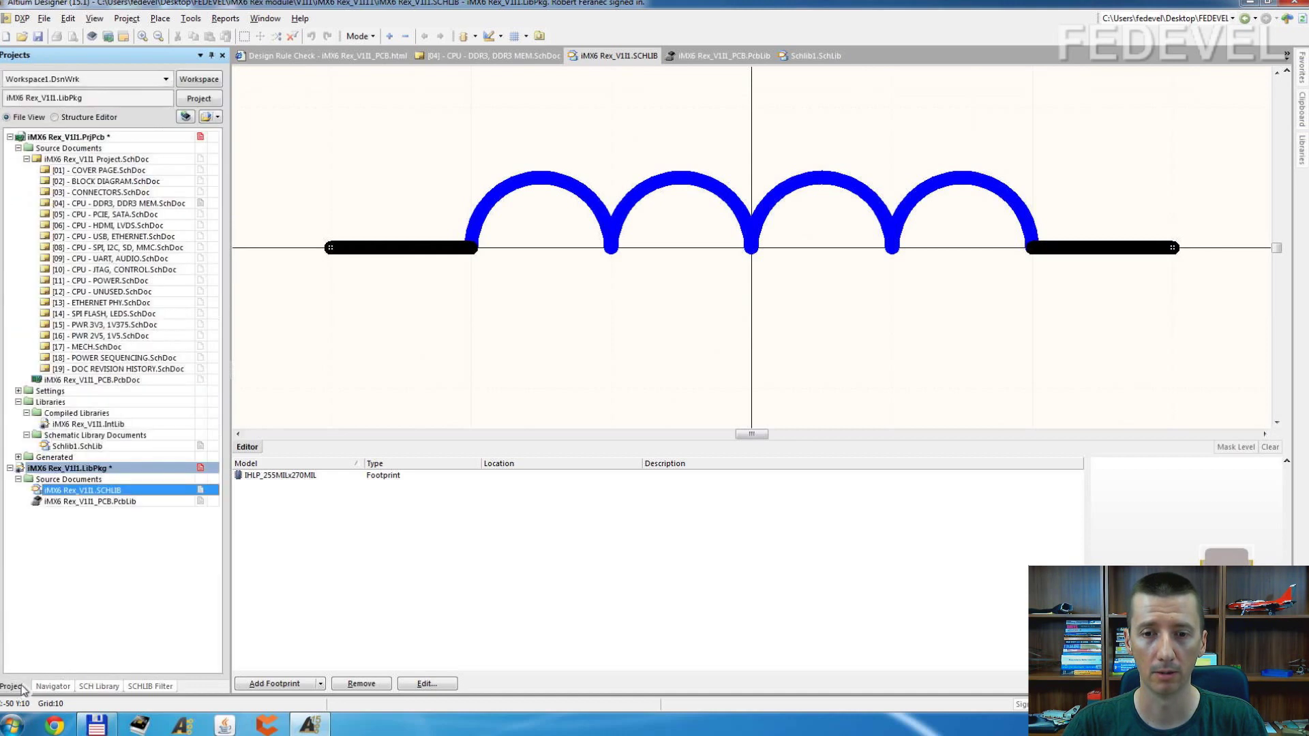
double_click(75, 446)
left_click(99, 686)
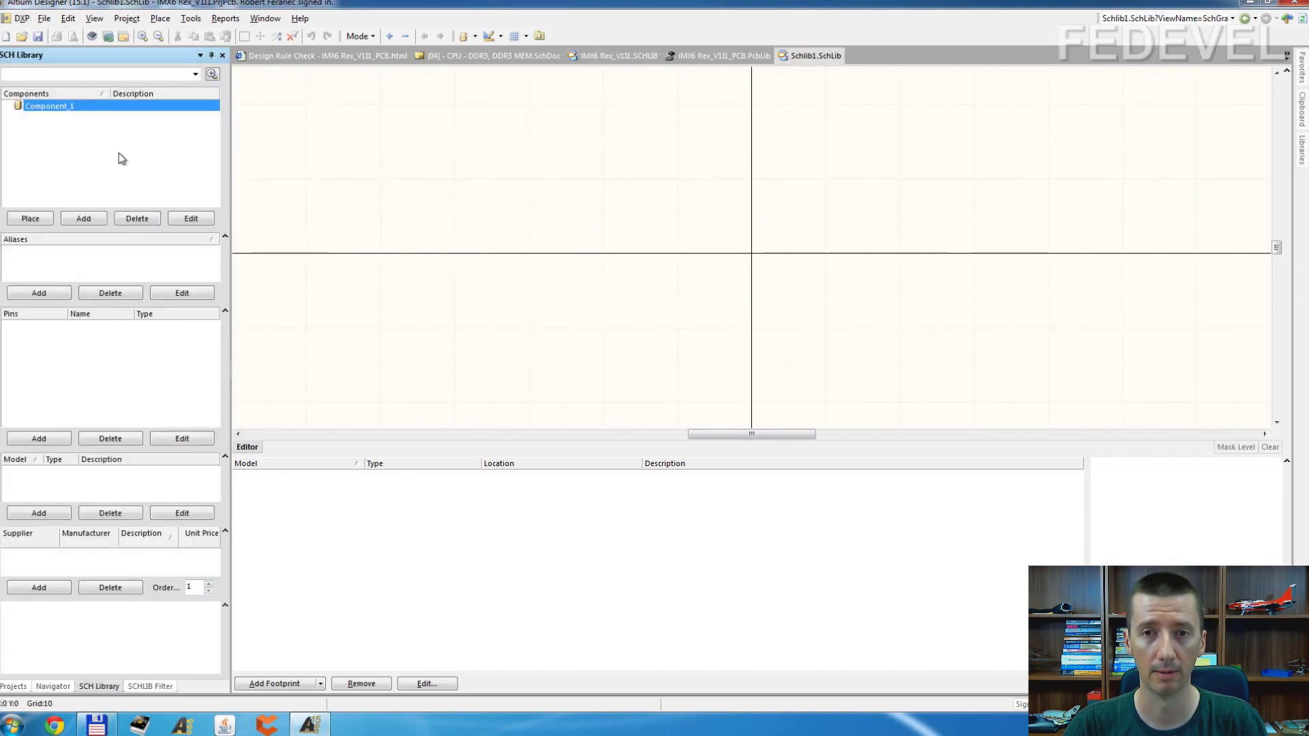
right_click(88, 139)
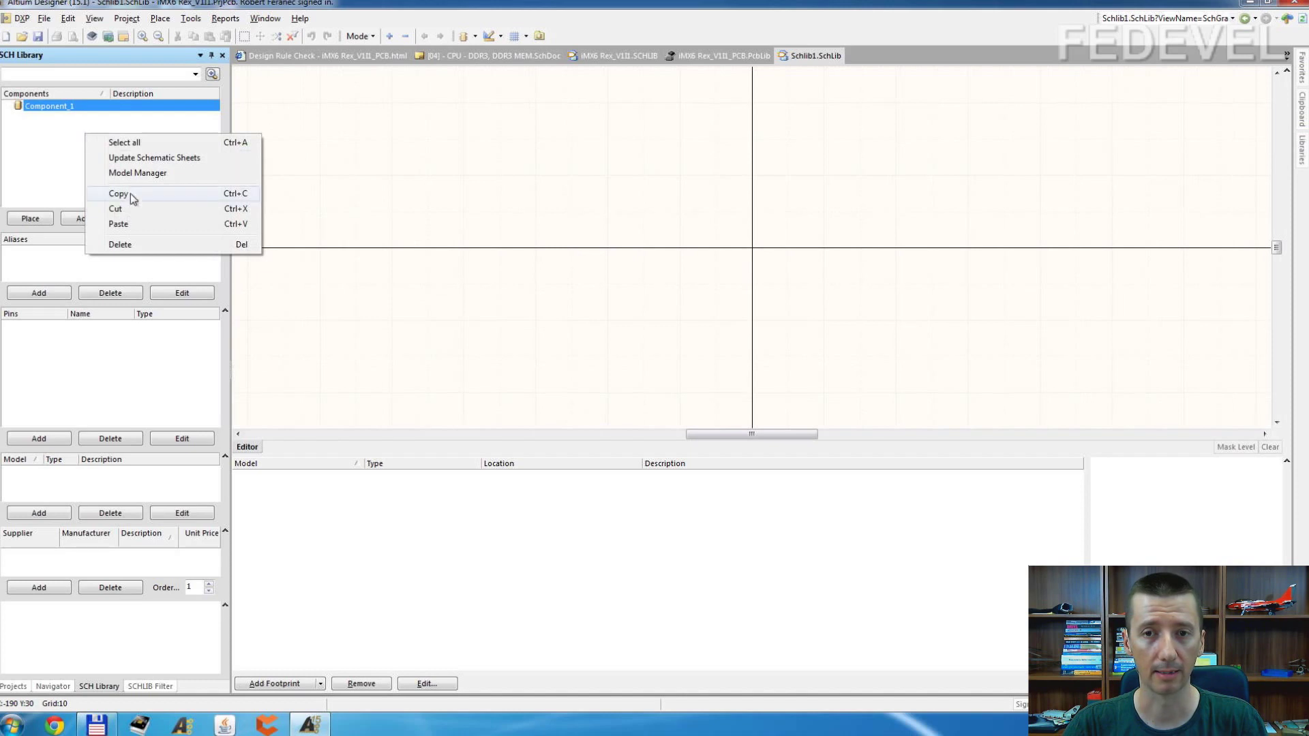
left_click(131, 231)
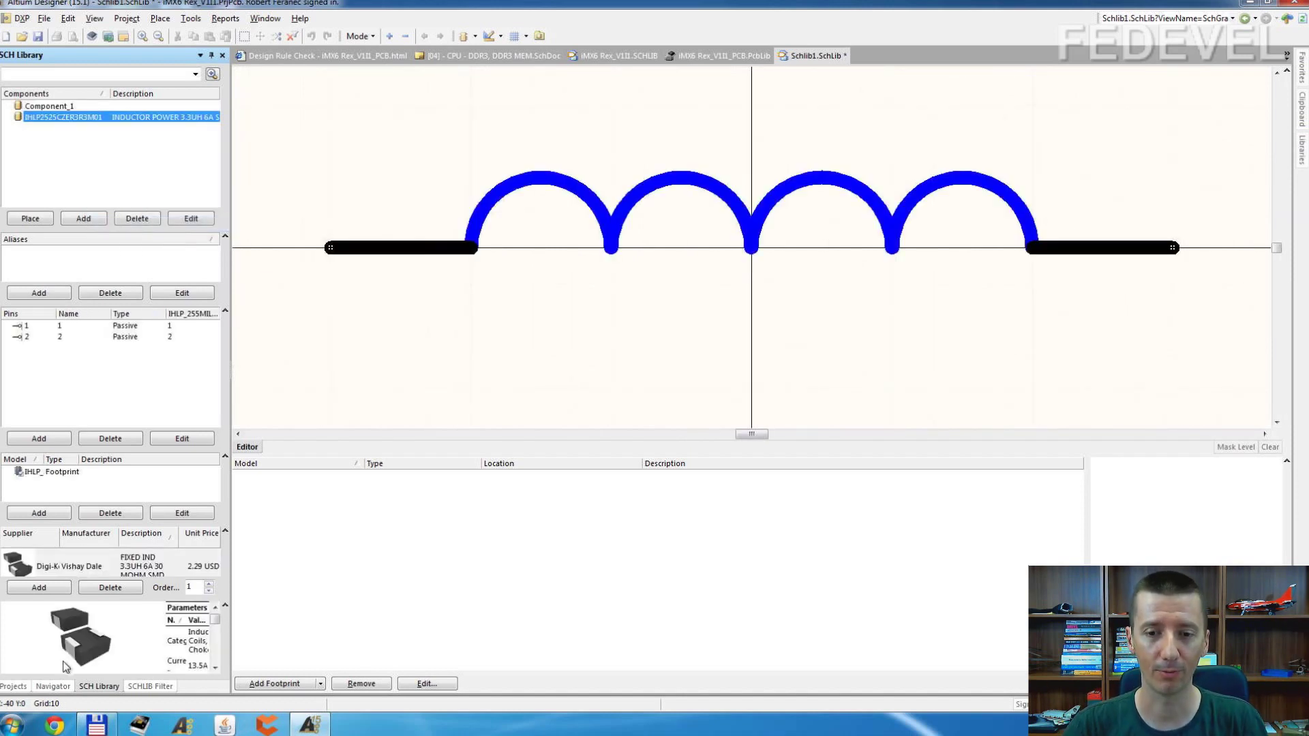
- Add a new PCB library to the iMX6 Rex_V1I1 PCB project
left_click(14, 686)
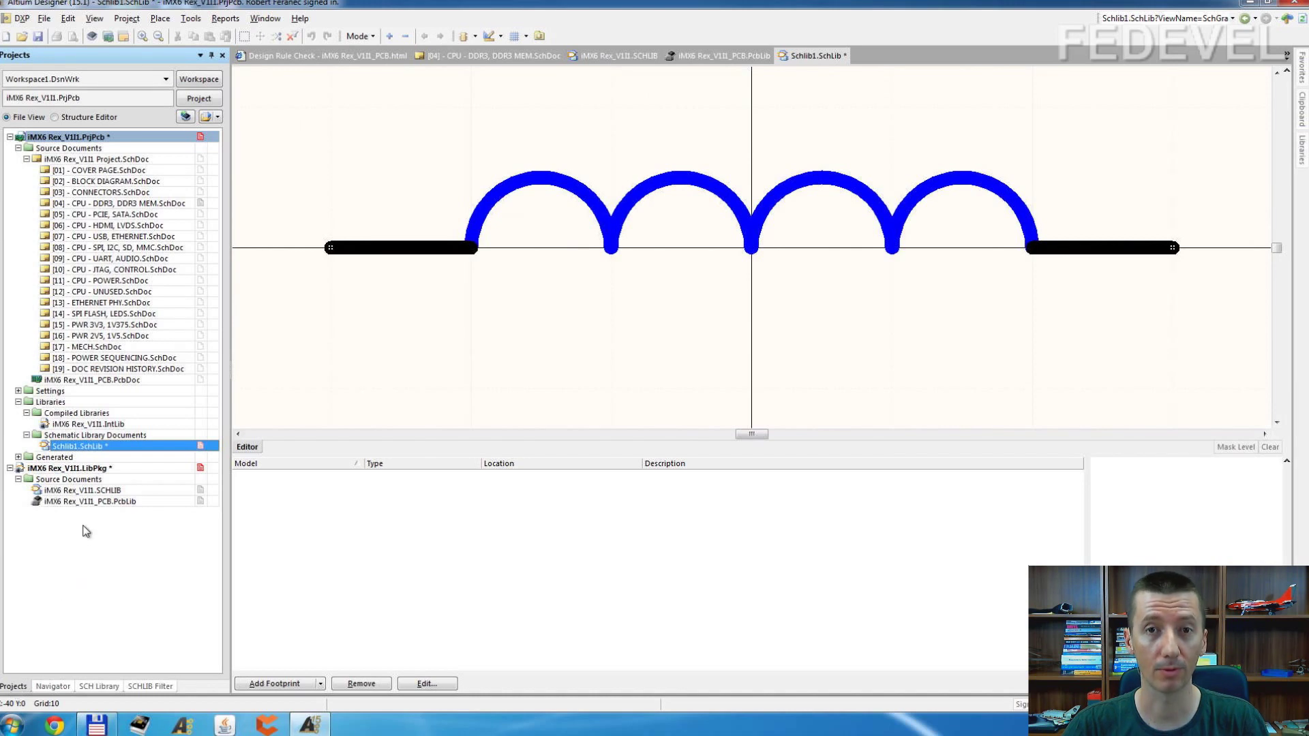
right_click(106, 139)
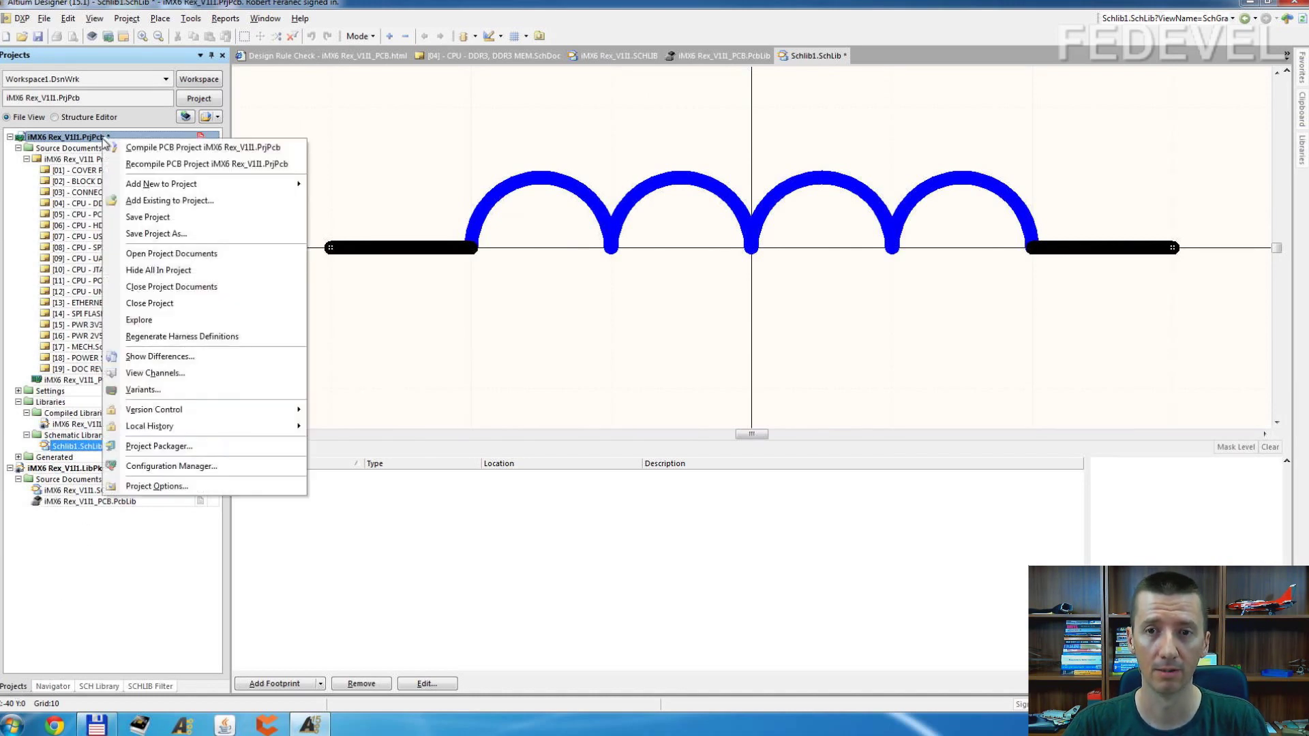
mouse_move(216, 186)
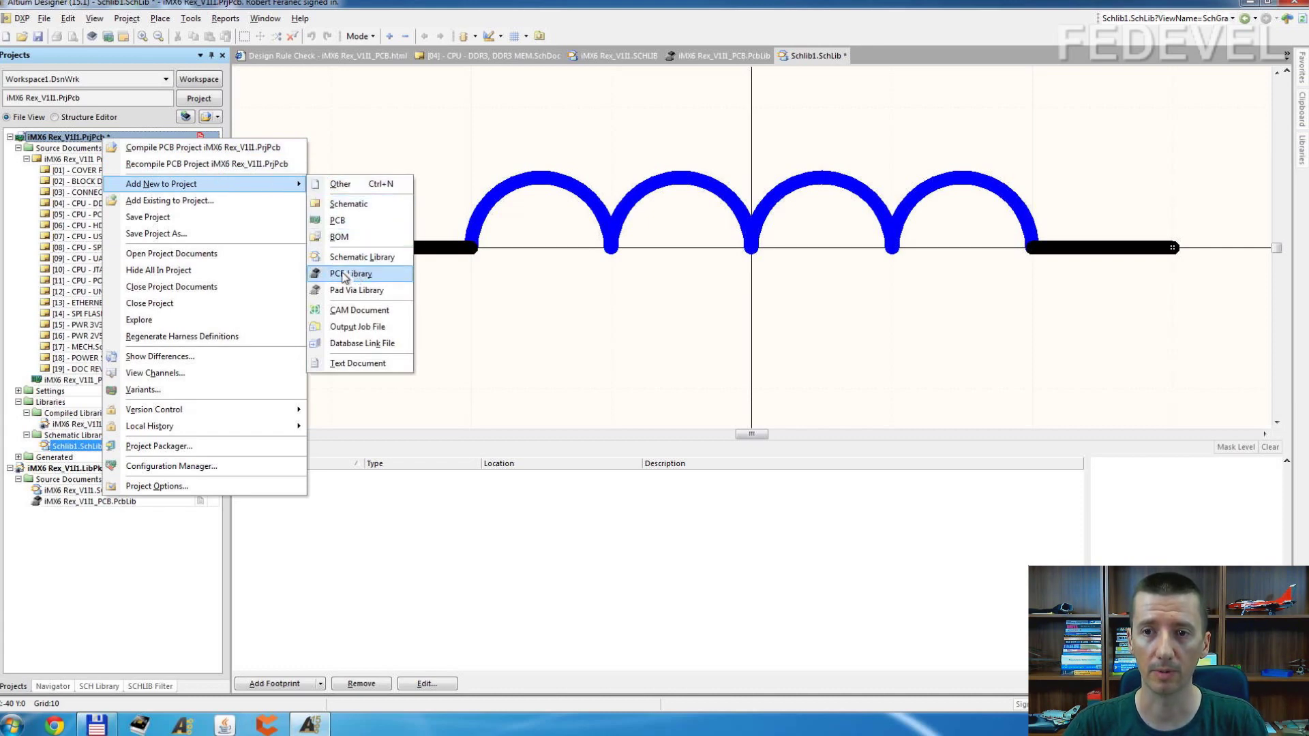
left_click(354, 274)
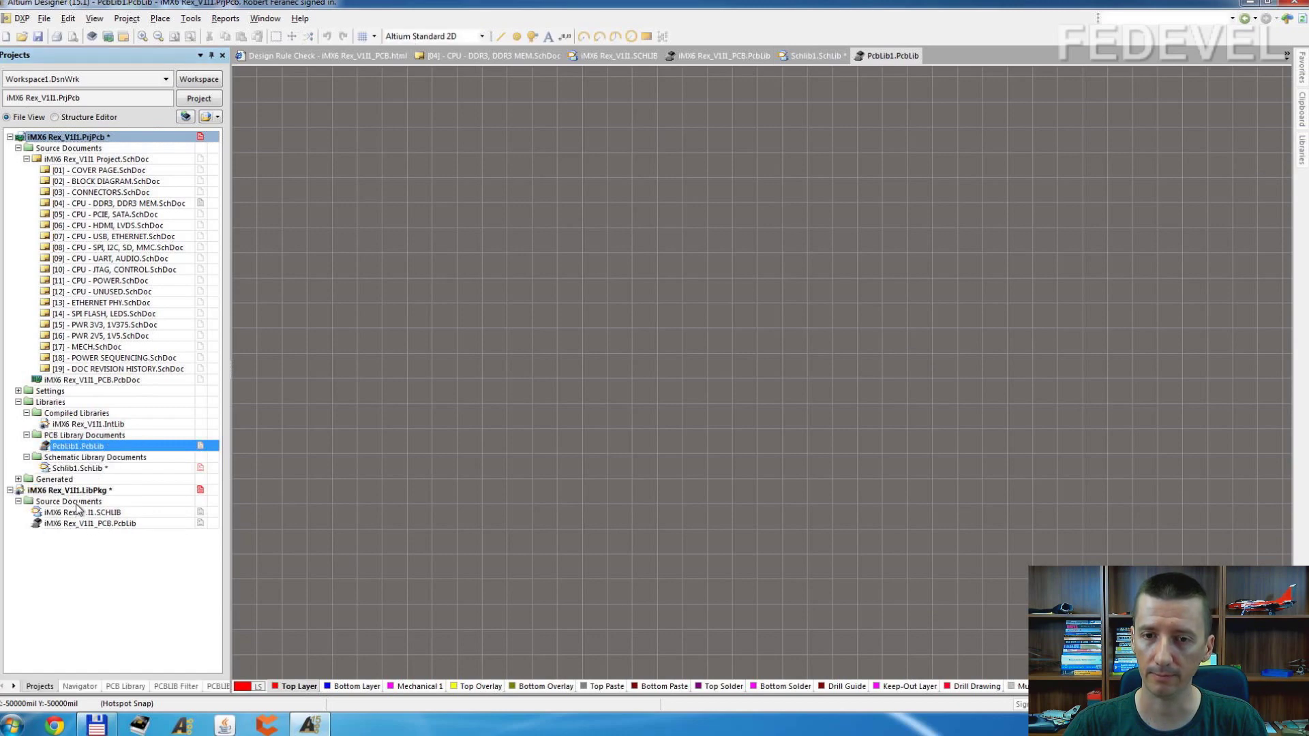
- Copy the 32_VFQFN_EXPOSED_PAD footprint from the extracted iMX6 Rex_V1I1_PCB.PcbLib library
double_click(72, 523)
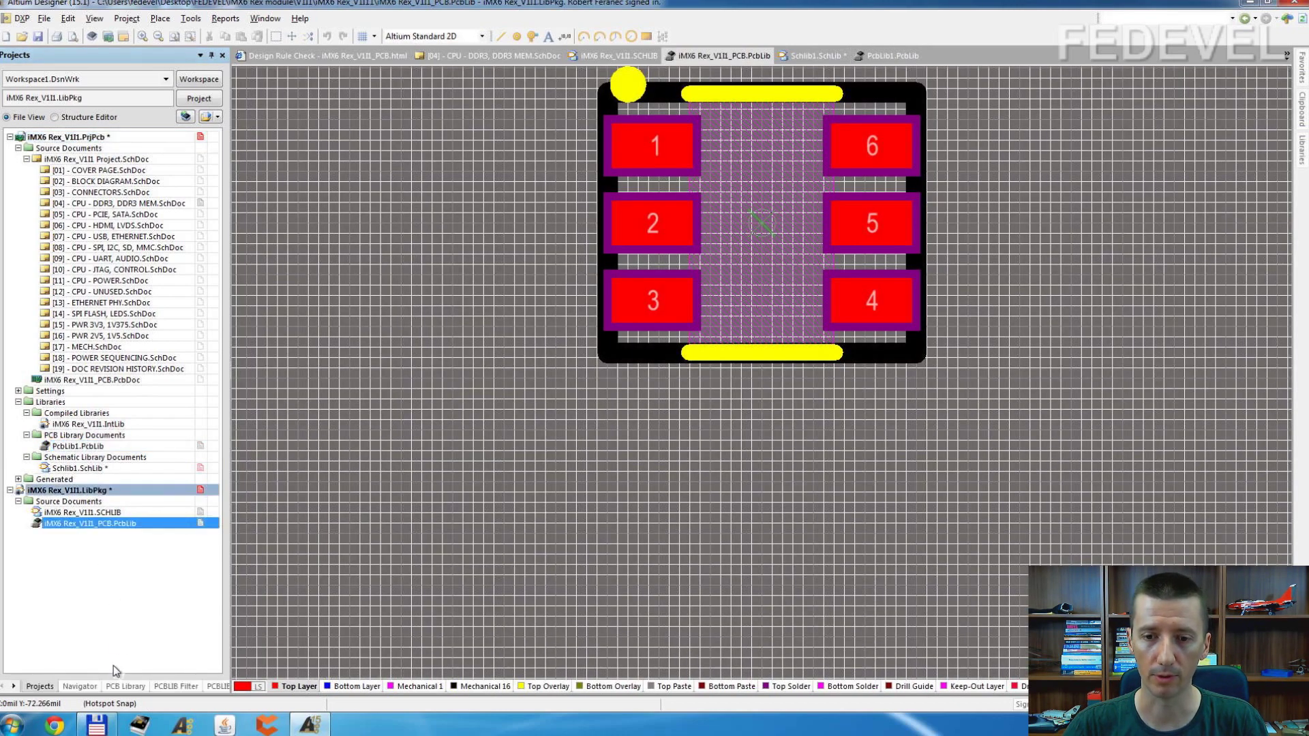
left_click(123, 687)
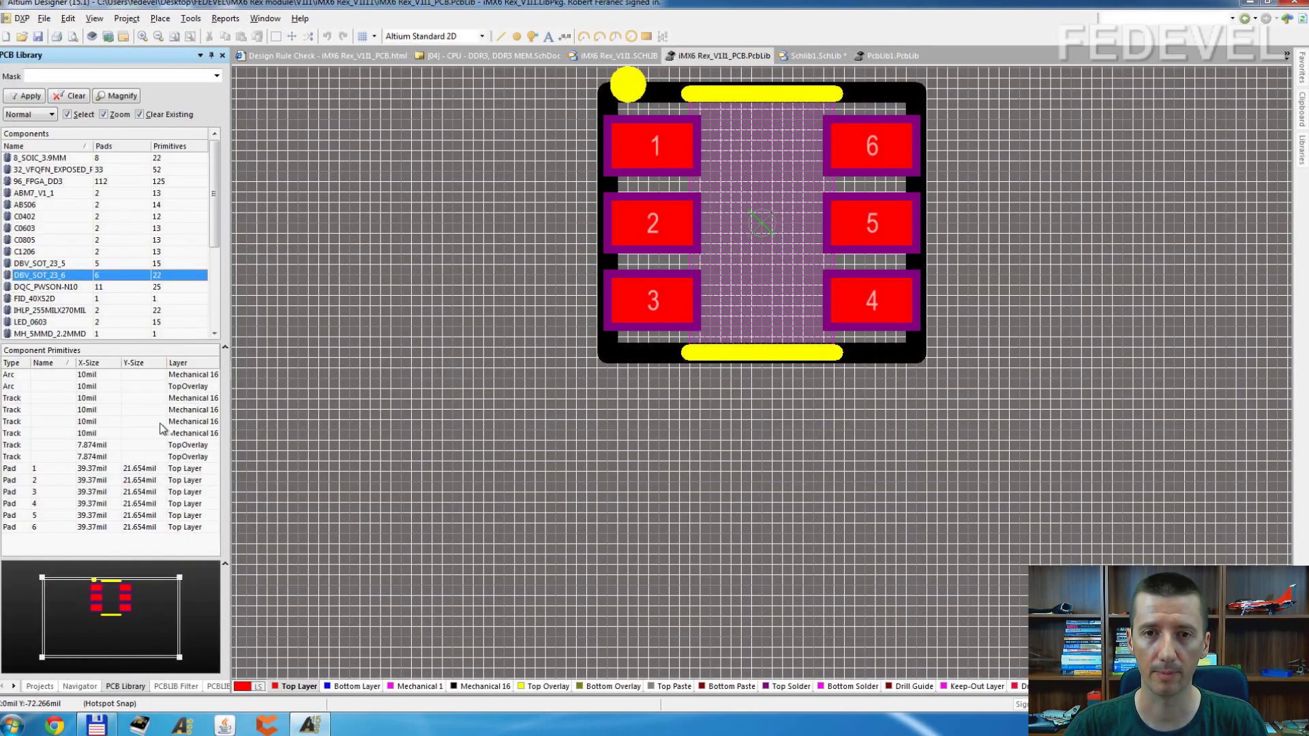
left_click(45, 170)
right_click(45, 177)
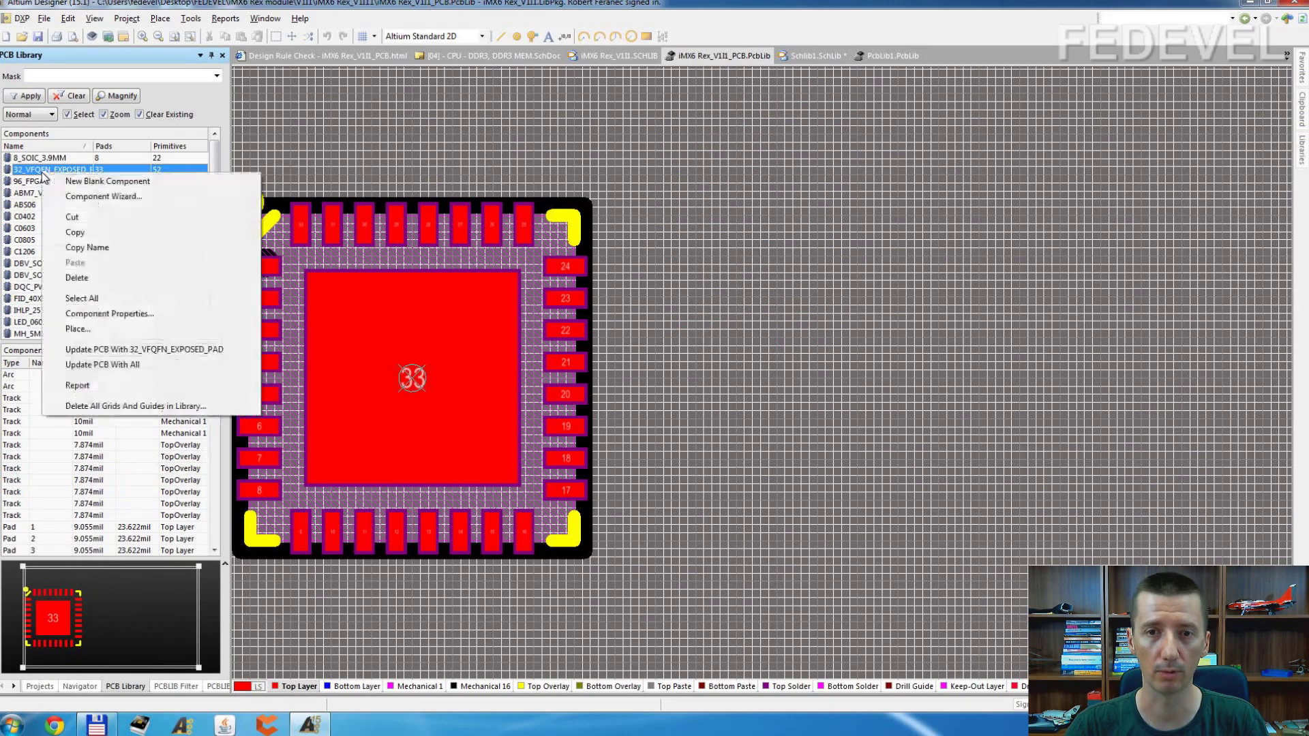
left_click(75, 232)
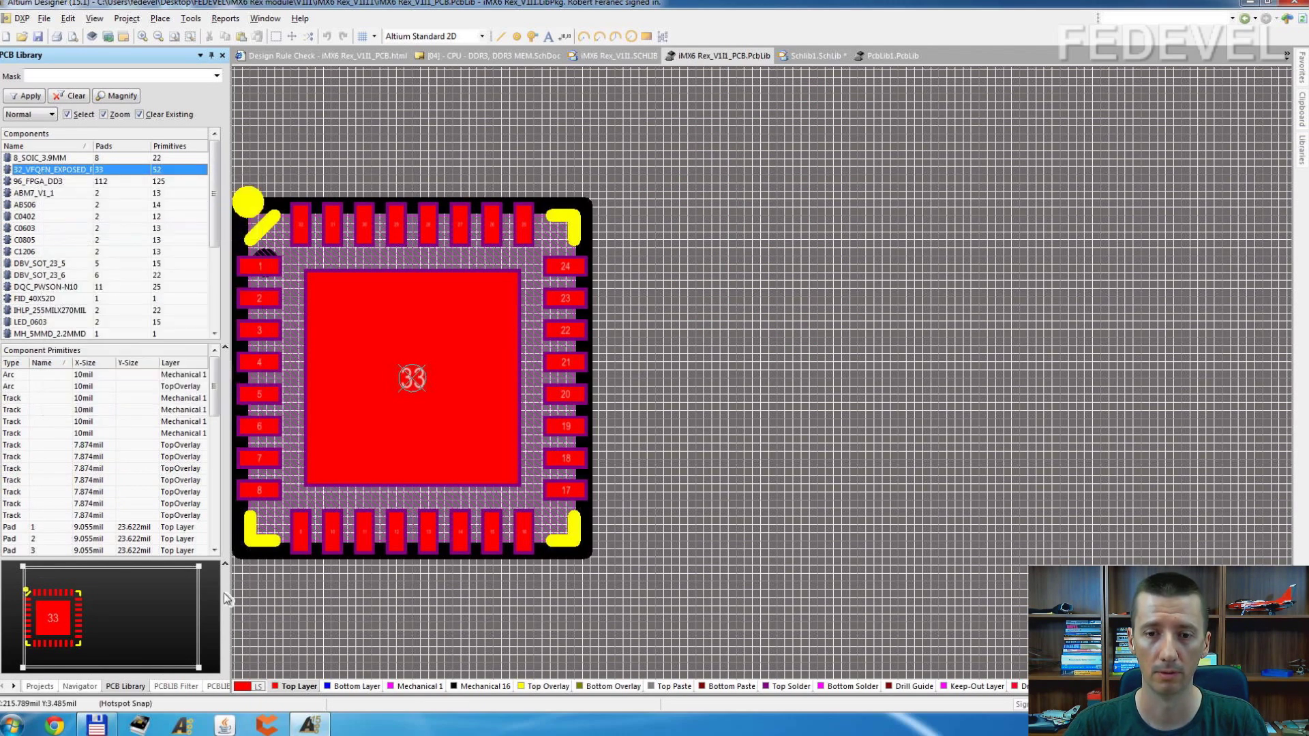
- Paste the copied footprint into the component list of the new PcbLib1.PcbLib library
left_click(41, 687)
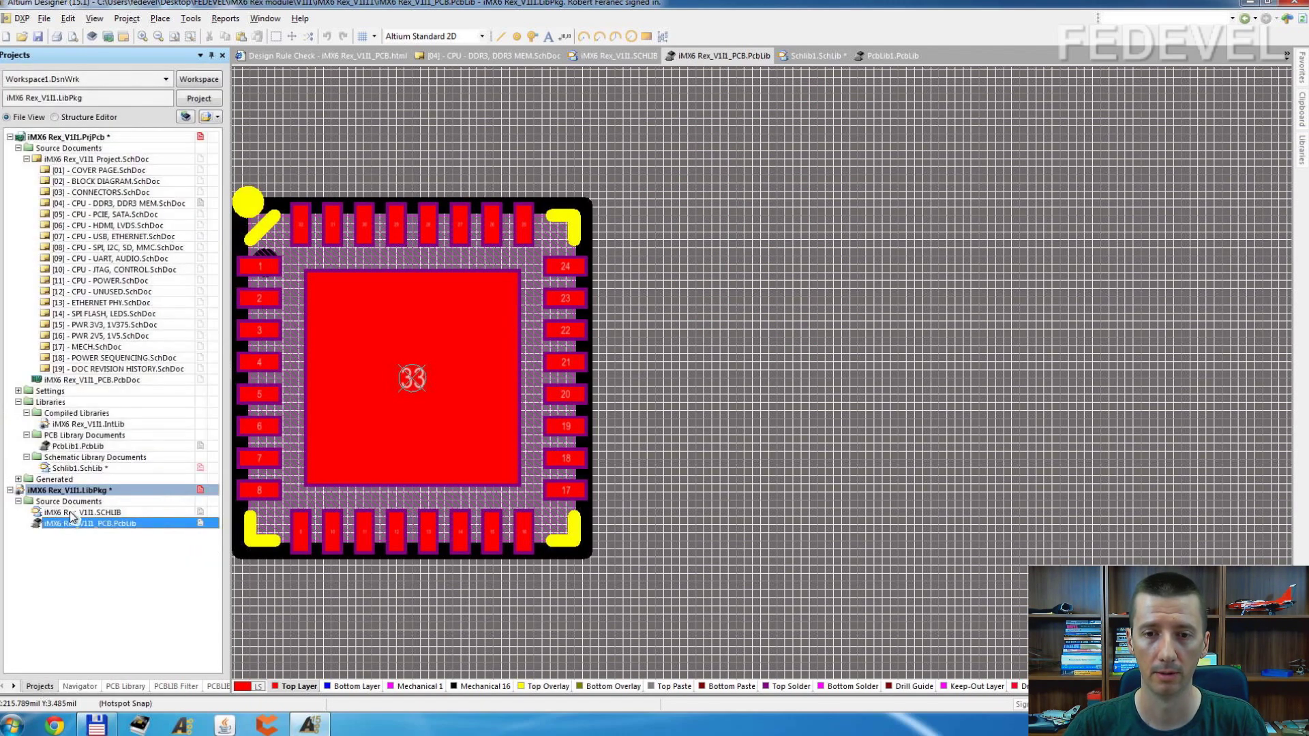
left_click(75, 468)
left_click(77, 446)
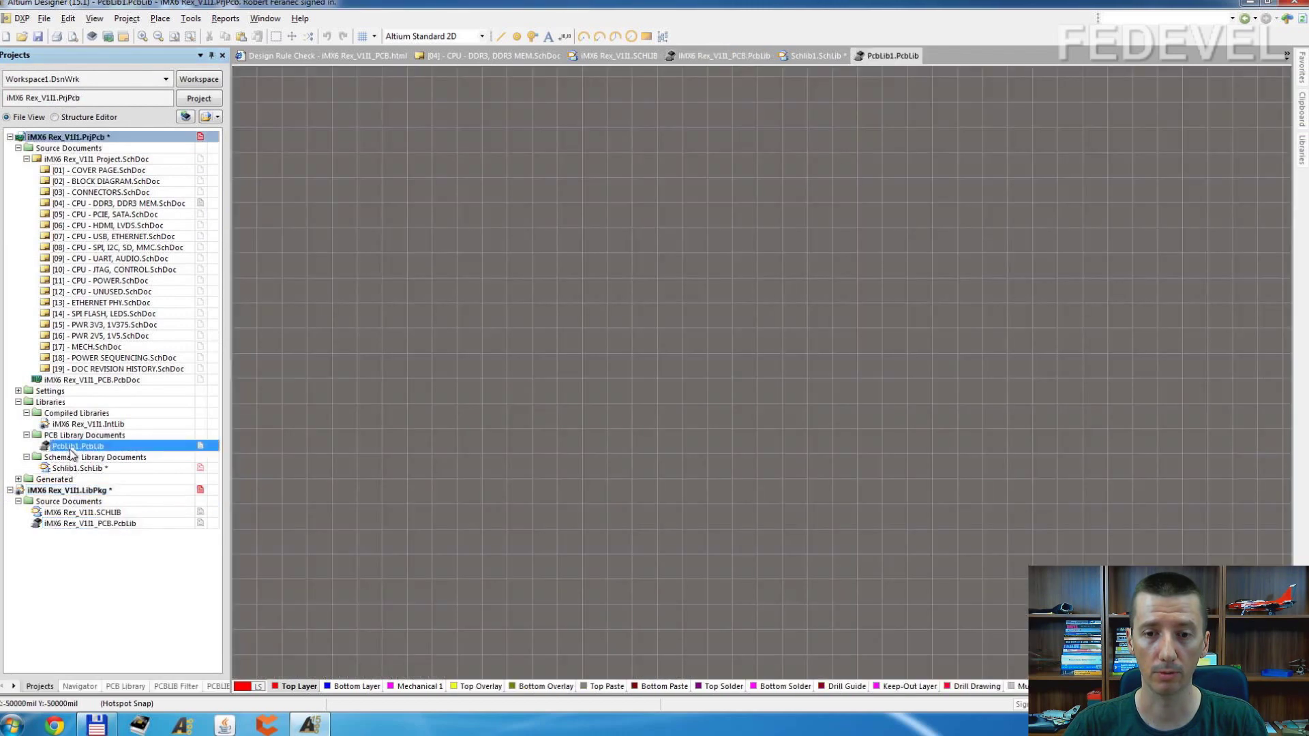
left_click(126, 686)
right_click(123, 201)
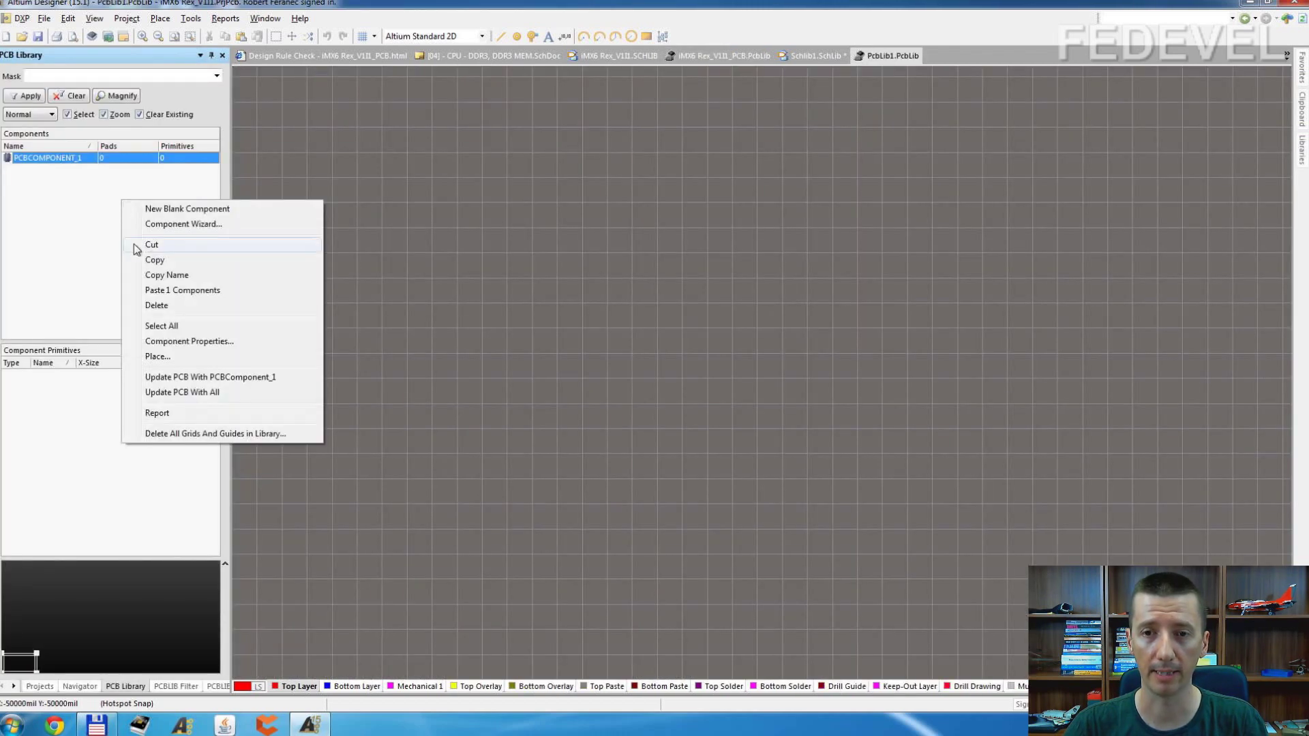
left_click(185, 291)
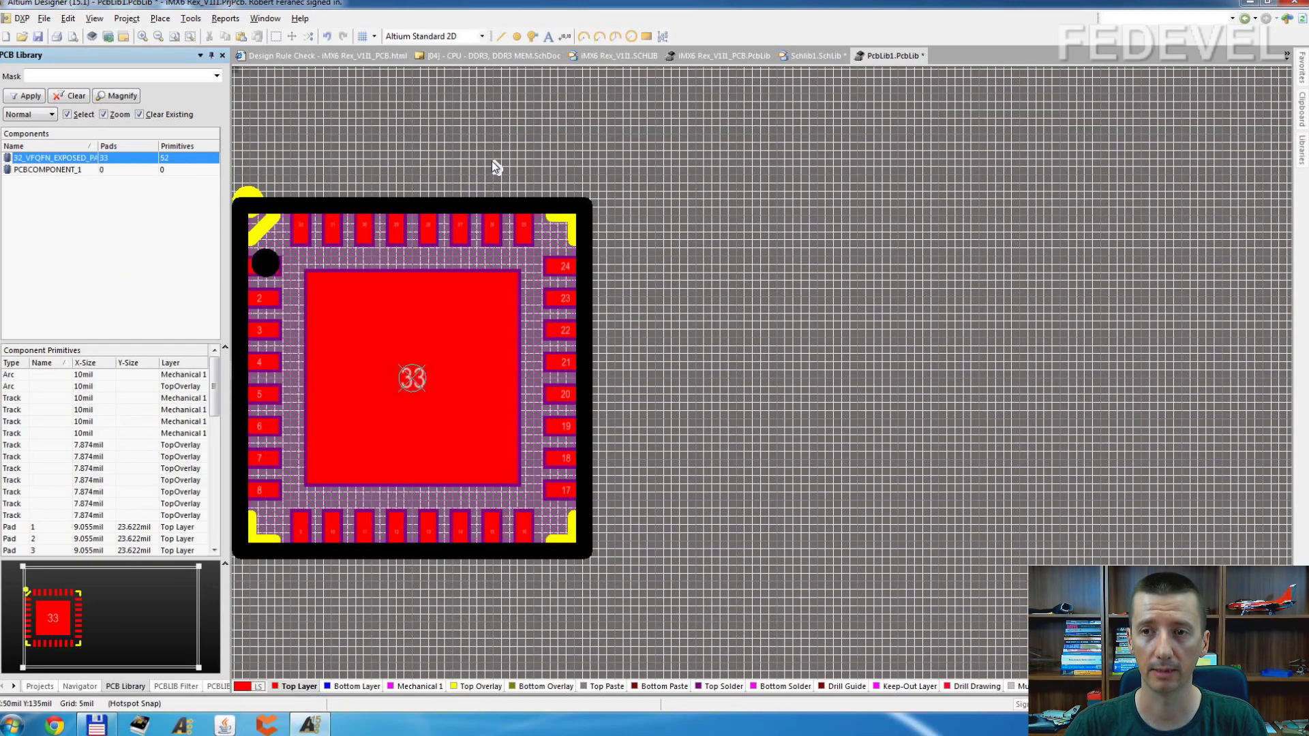
- Examine the pasted 32_VFQFN_EXPOSED_PAD footprint in the 3D view from a tilted angle
scroll(493, 164, "down", 1, "ctrl")
scroll(266, 252, "up", 2, "ctrl")
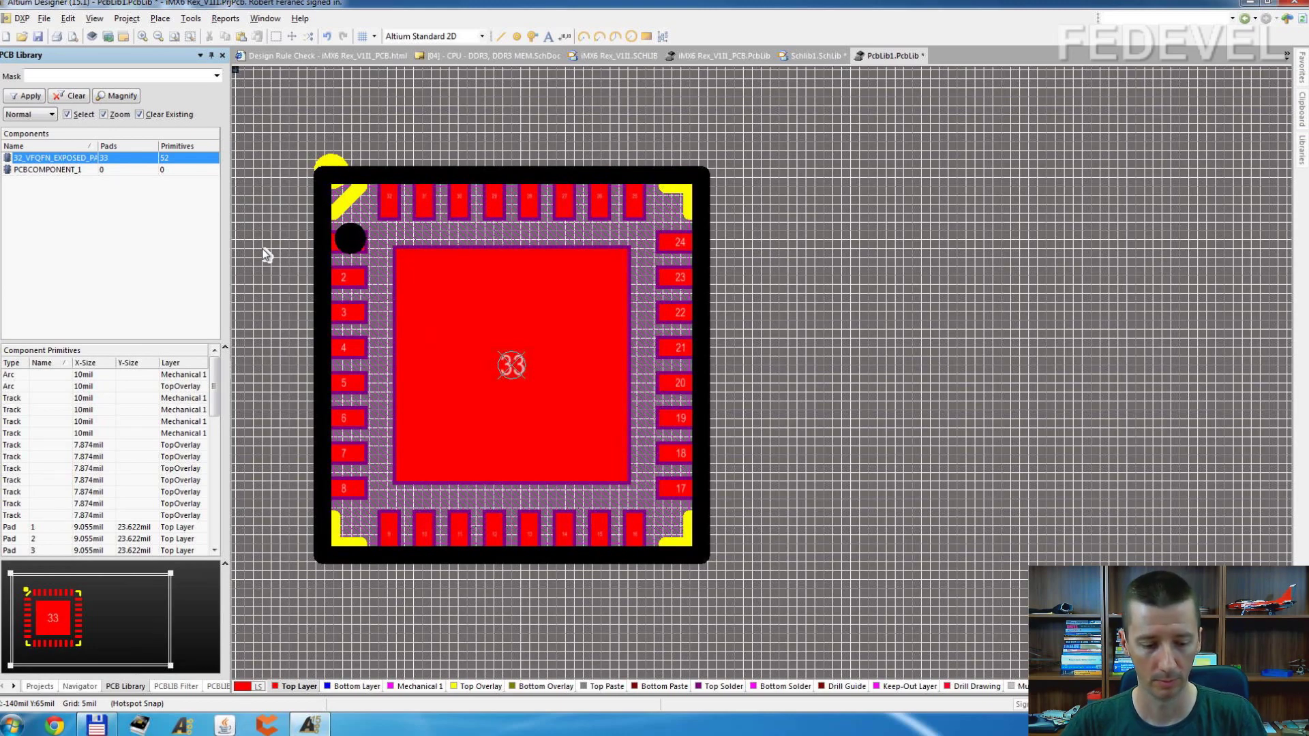
key("3")
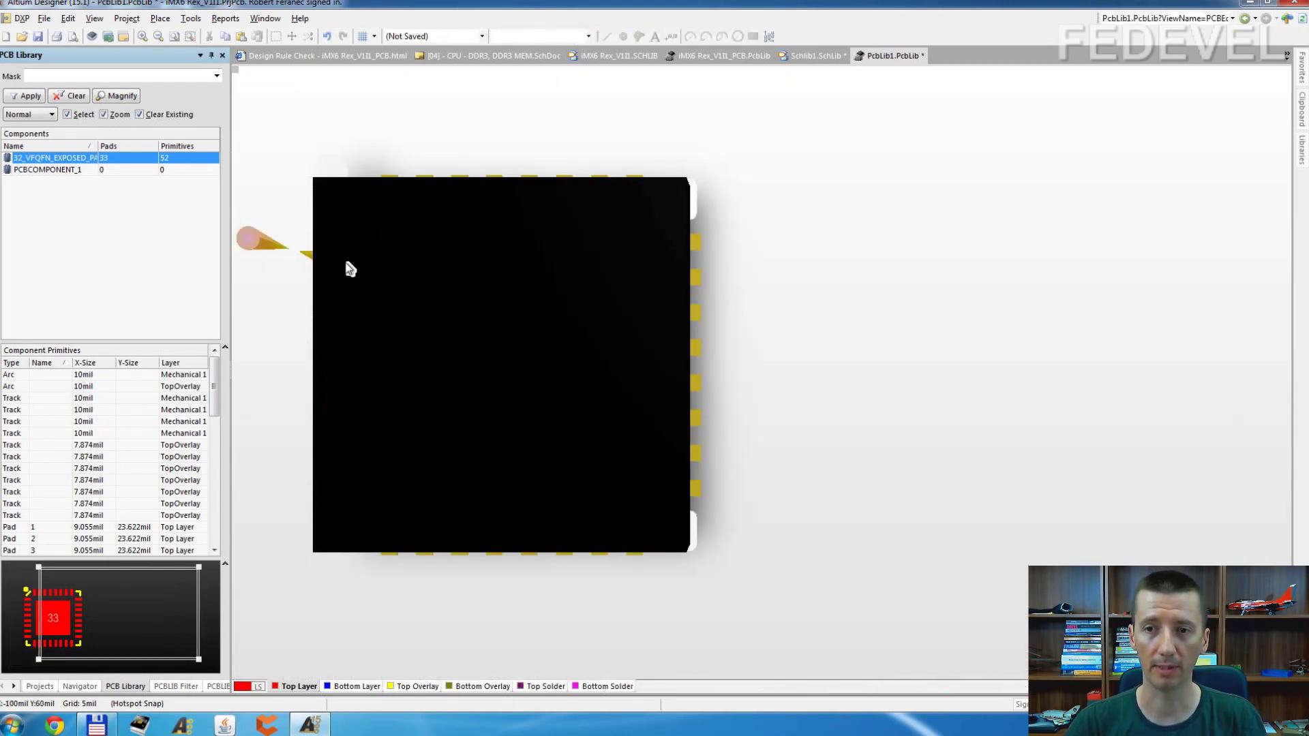
scroll(266, 253, "down", 2, "ctrl")
right_click_drag(325, 601, 561, 468, "shift")
key("0")
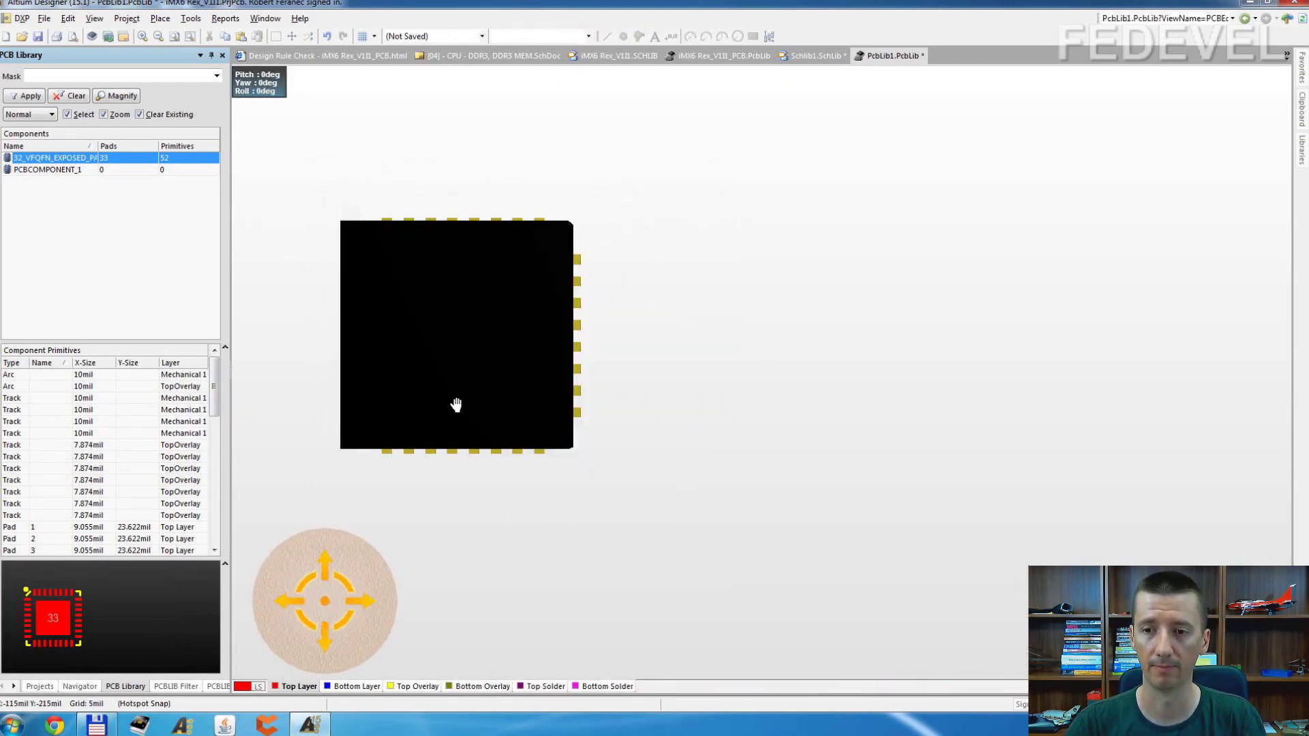
right_click_drag(424, 564, 486, 421, "shift")
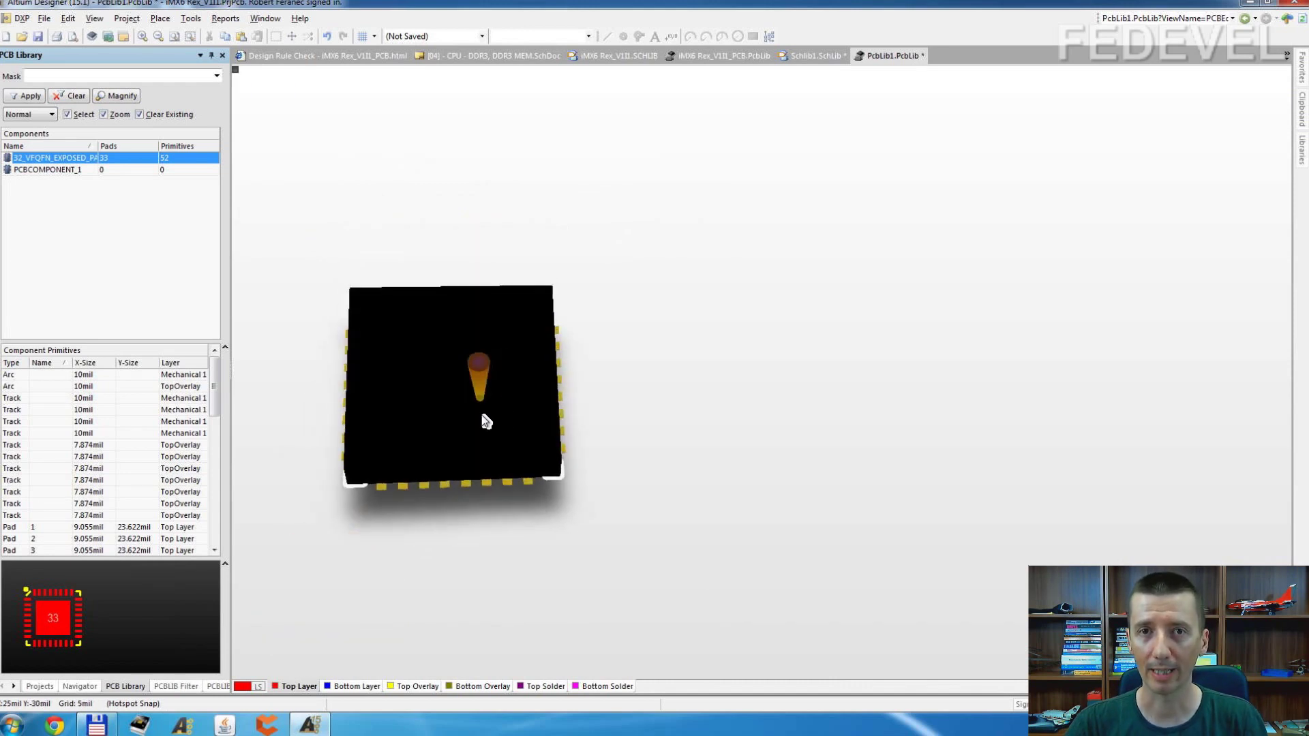
- Return to the [04] - CPU - DDR3, DDR3 MEM schematic of the iMX6 Rex_V1I1 project
left_click(43, 686)
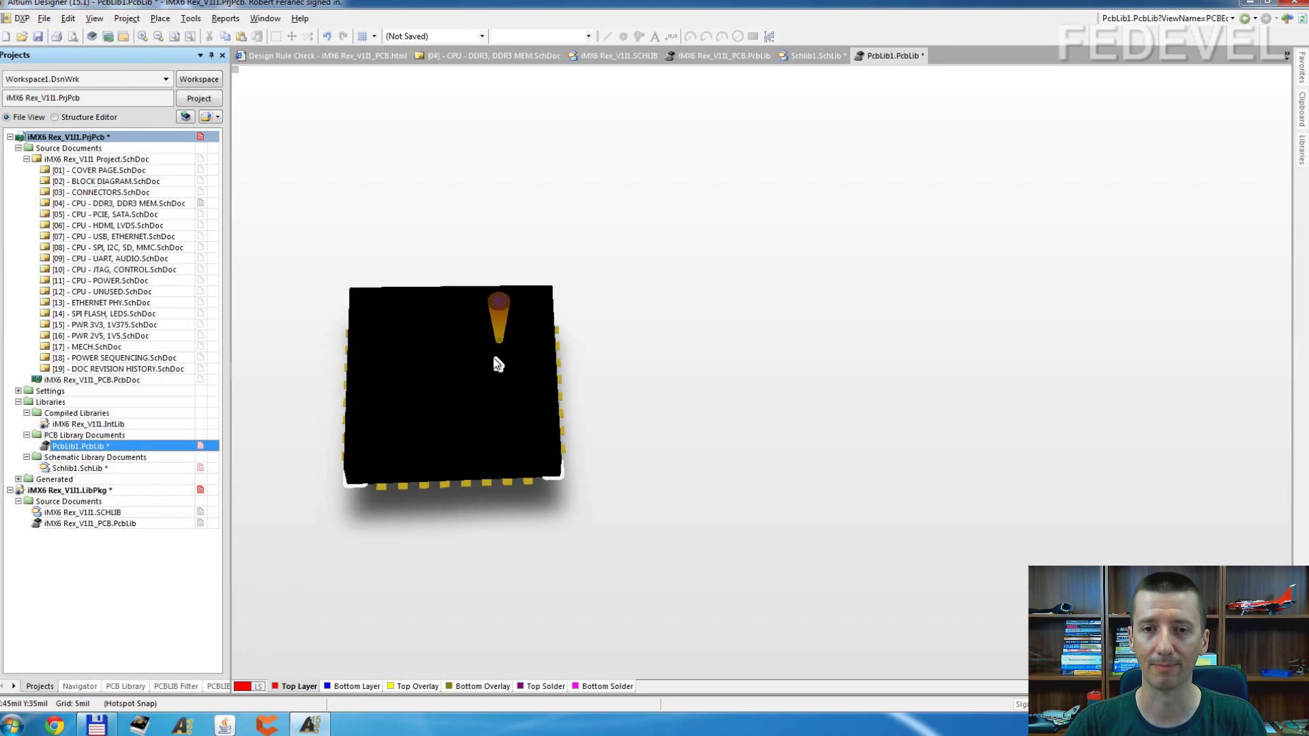
double_click(126, 203)
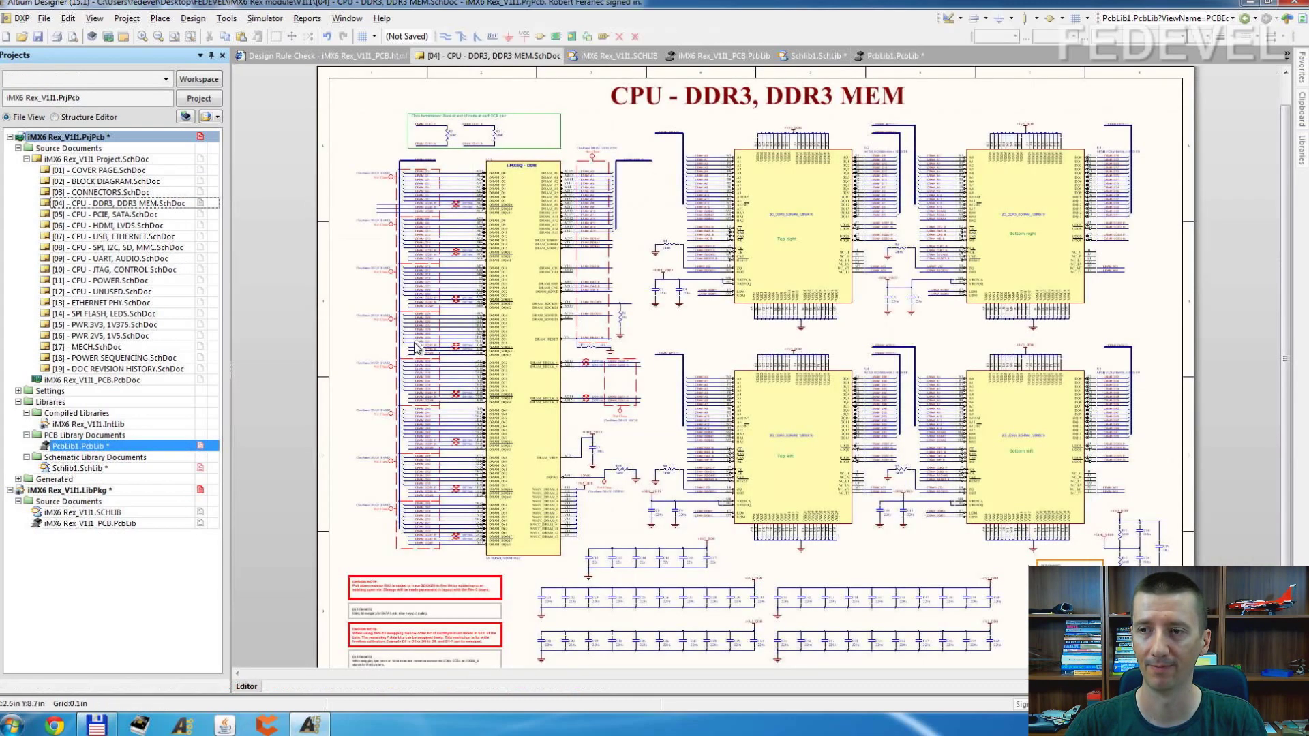